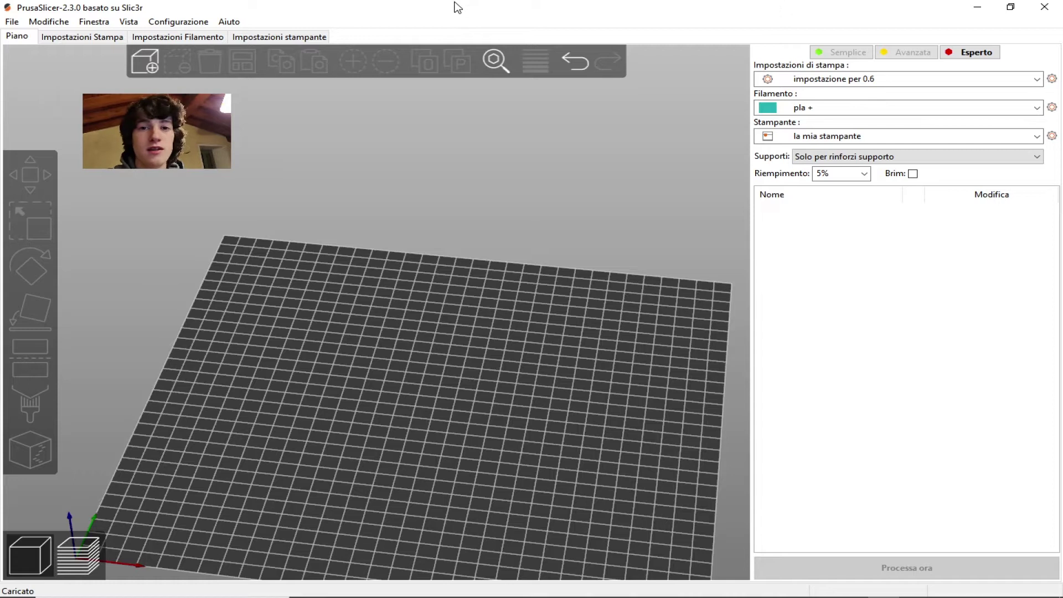
# Import the all-colours 'ALL' figurine STL onto the bed at 64.36 × 108.09 × 103.52 mm.
pyautogui.click(151, 62)
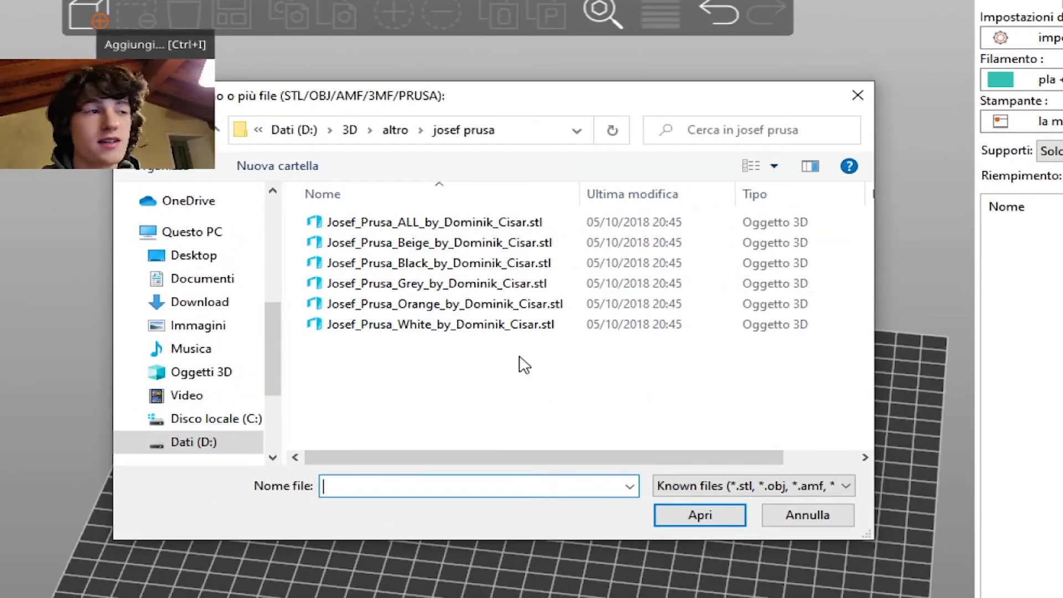
pyautogui.moveTo(488, 365)
pyautogui.mouseDown()
pyautogui.moveTo(381, 300)
pyautogui.moveTo(319, 230)
pyautogui.mouseUp()
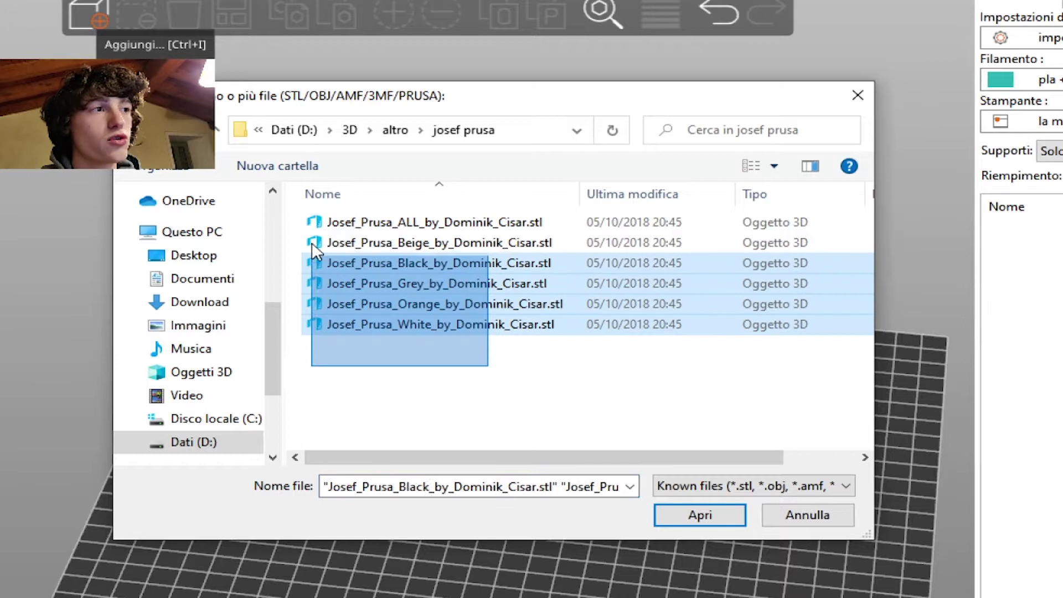
pyautogui.click(515, 429)
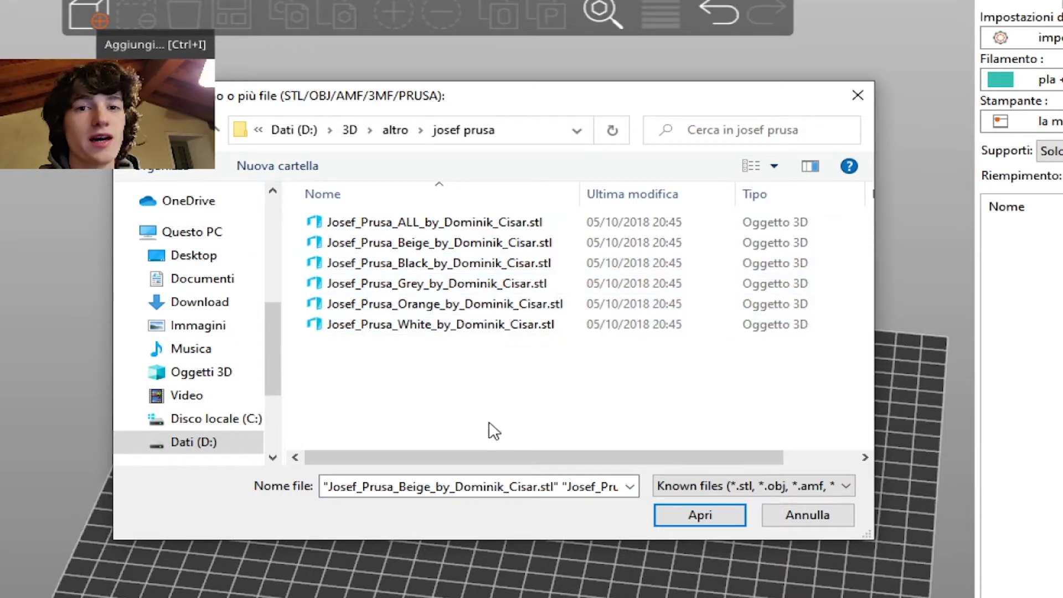
pyautogui.click(381, 224)
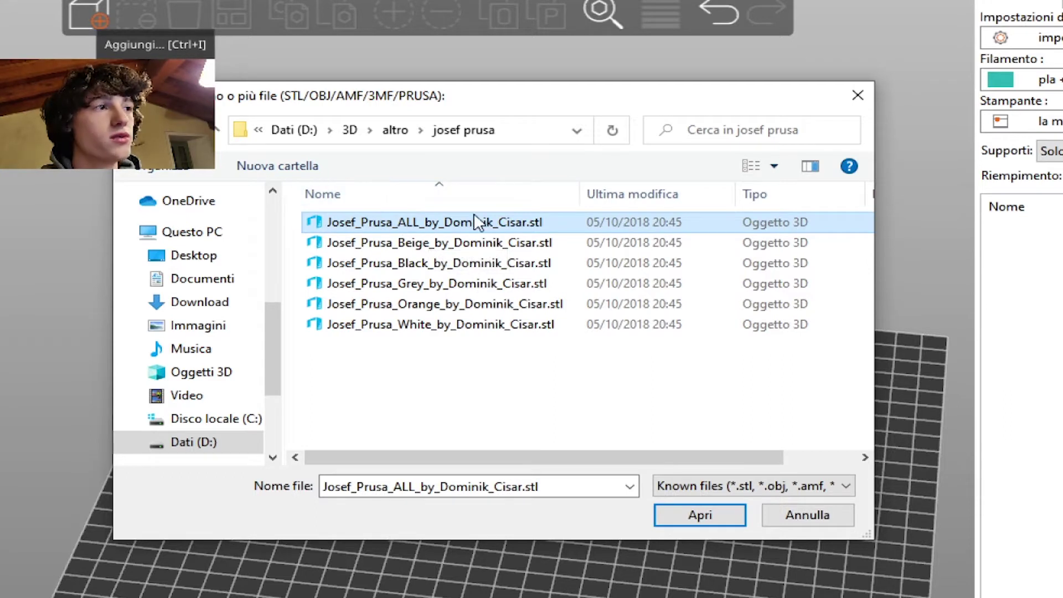
pyautogui.click(701, 515)
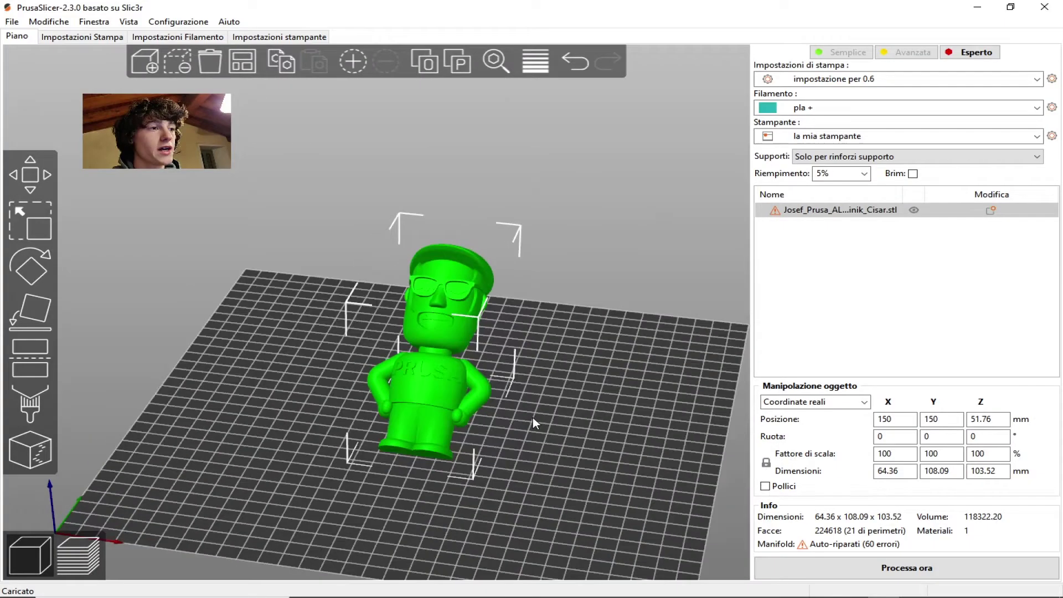
pyautogui.moveTo(533, 417)
pyautogui.mouseDown()
pyautogui.moveTo(545, 414)
pyautogui.moveTo(526, 367)
pyautogui.moveTo(726, 283)
pyautogui.mouseUp()
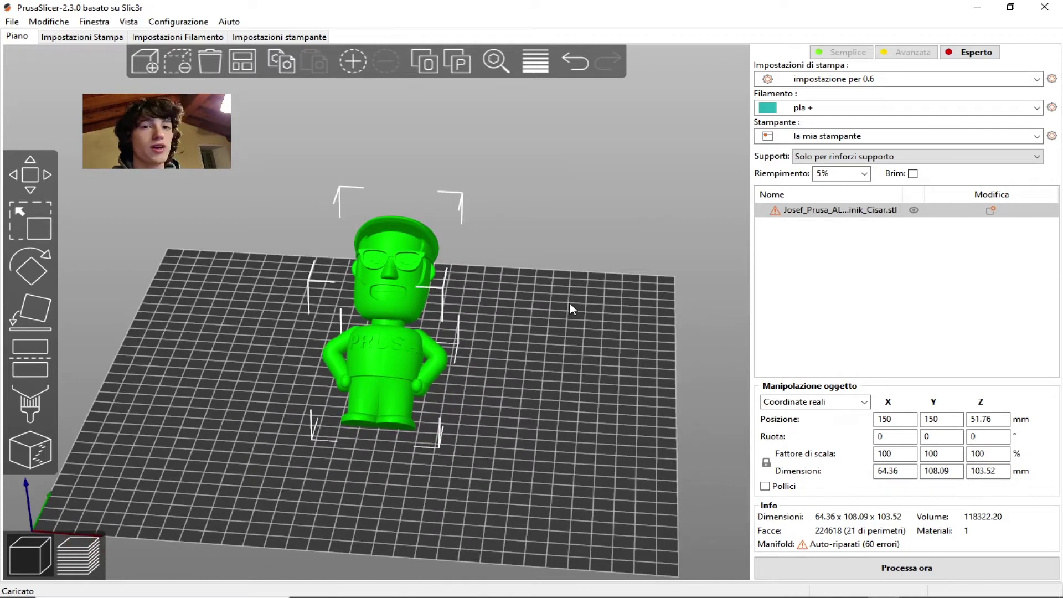
# Lay the figurine on its flat base with Place on face so it stands upright.
pyautogui.click(522, 320)
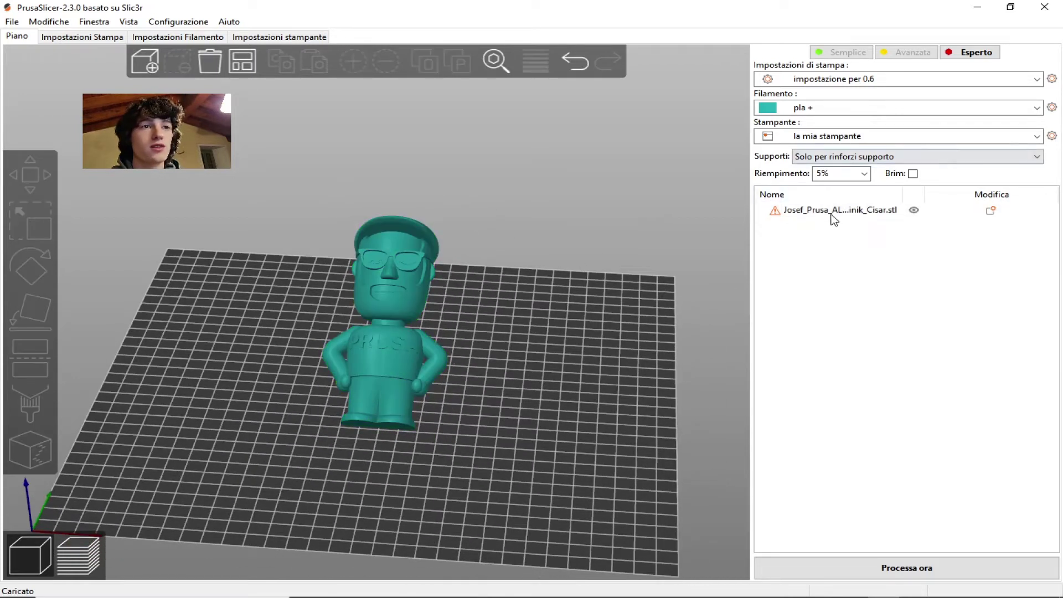
pyautogui.click(804, 214)
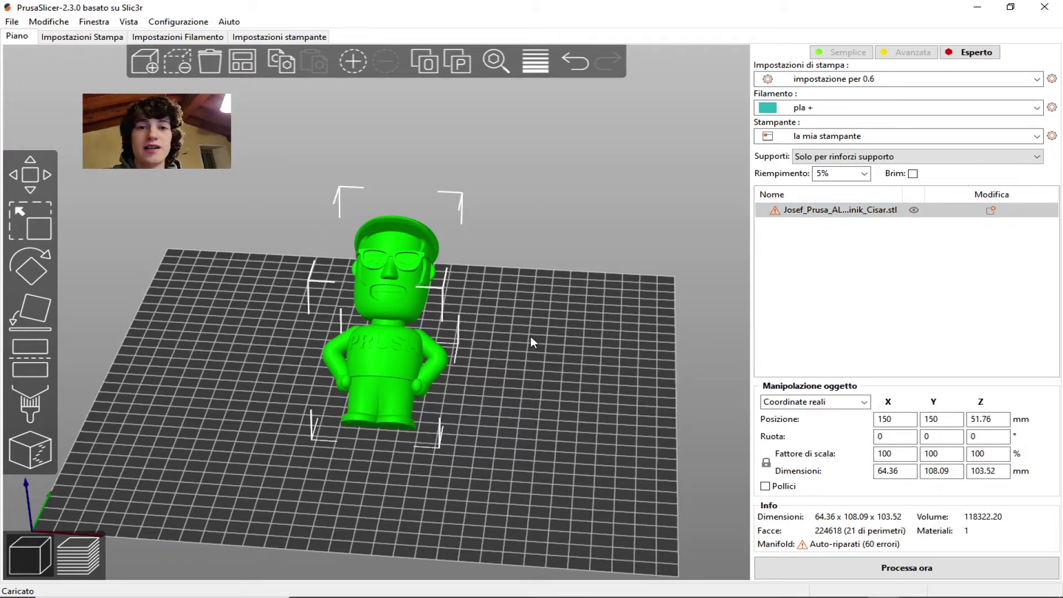
pyautogui.click(490, 360)
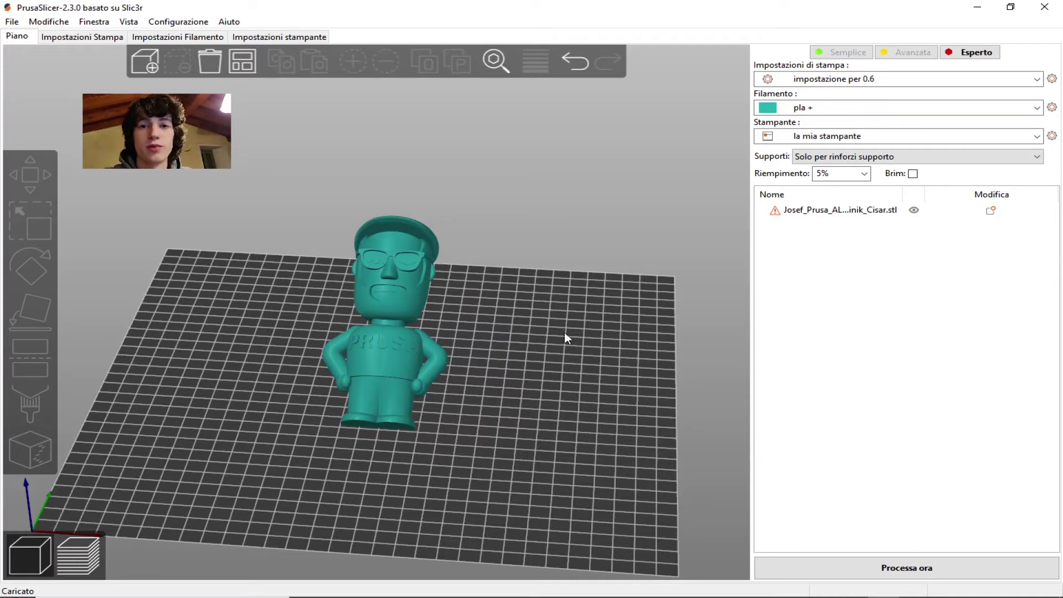
pyautogui.moveTo(474, 346); pyautogui.dragTo(470, 346)
pyautogui.click(407, 337)
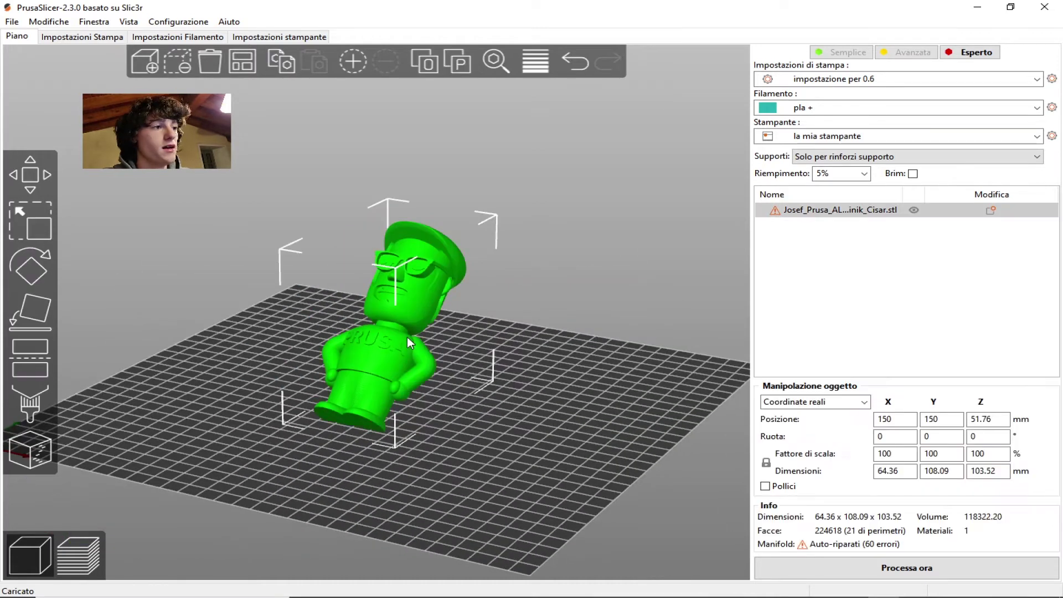
pyautogui.click(47, 308)
pyautogui.click(364, 425)
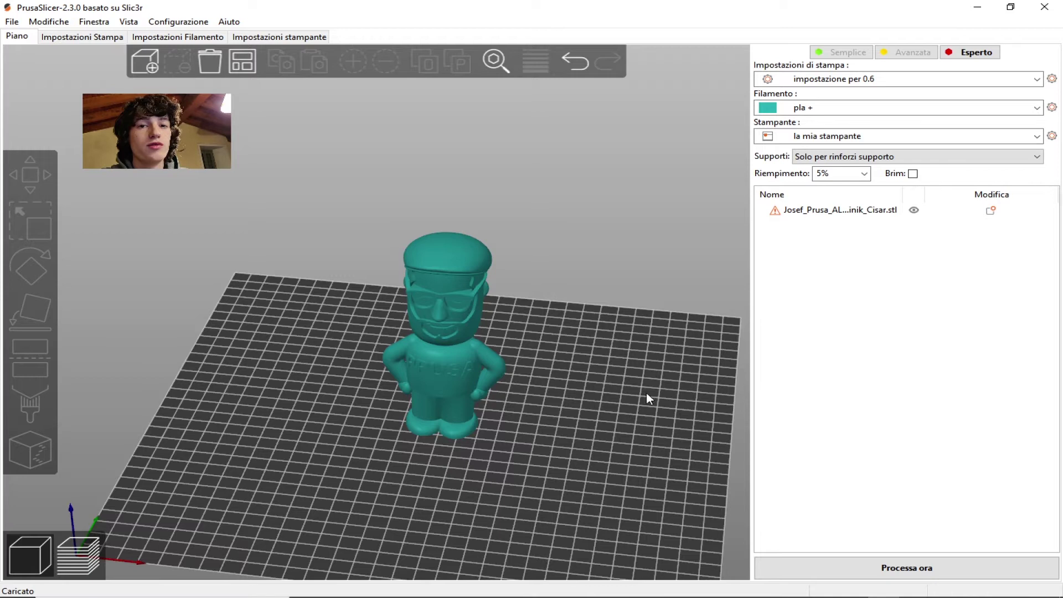
pyautogui.click(444, 358)
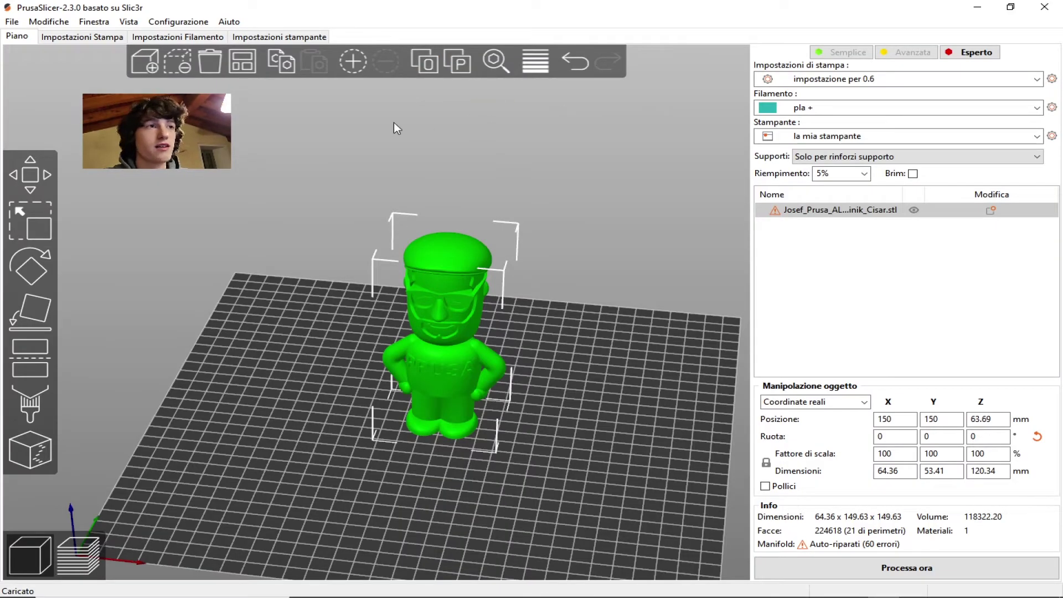
pyautogui.moveTo(420, 114); pyautogui.dragTo(449, 106)
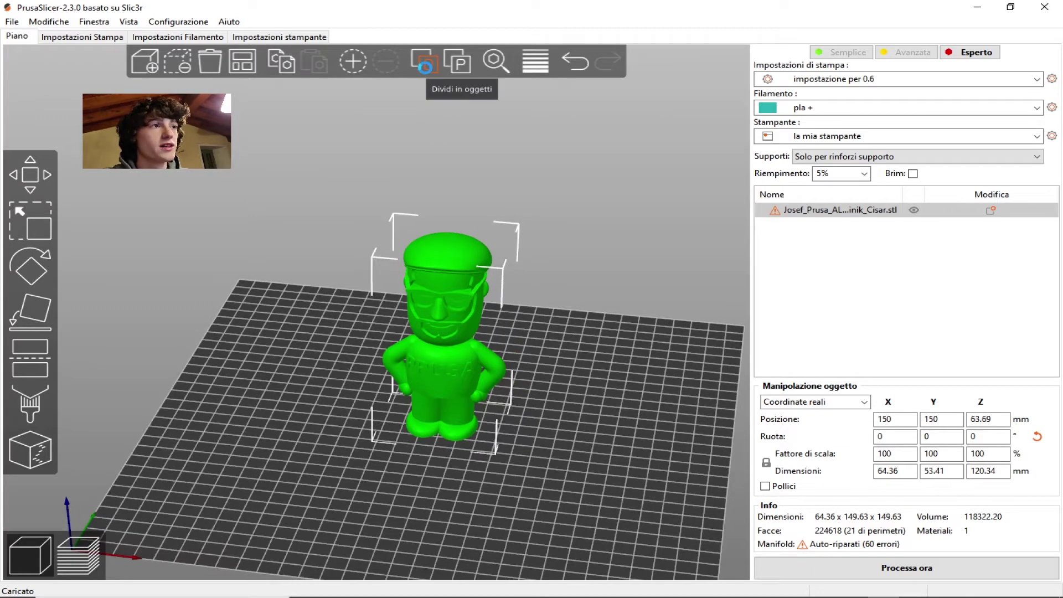
pyautogui.click(426, 67)
pyautogui.click(380, 422)
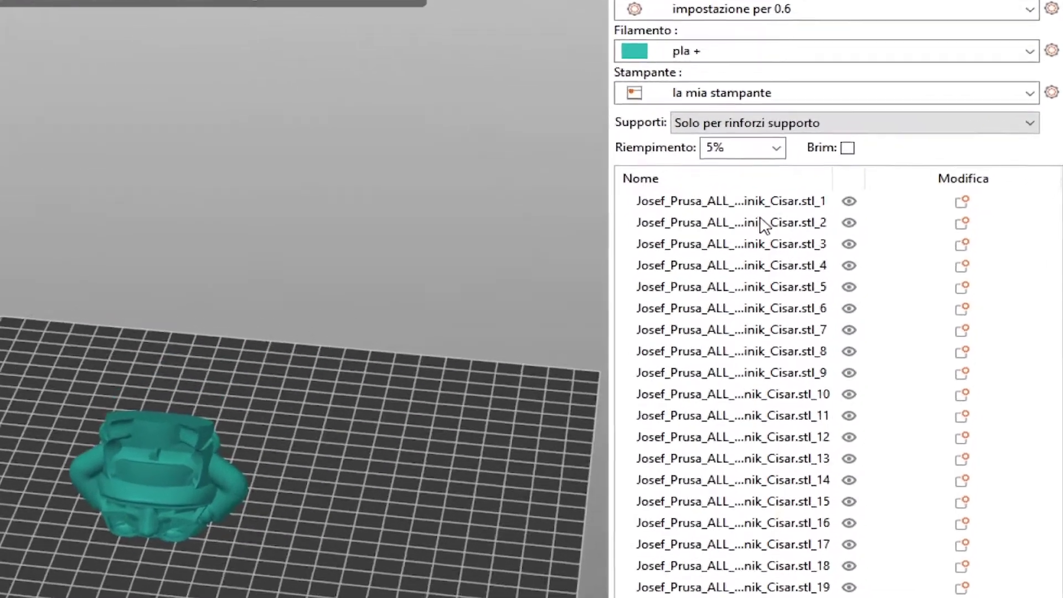
pyautogui.click(831, 210)
pyautogui.click(706, 235)
pyautogui.click(715, 257)
pyautogui.click(732, 281)
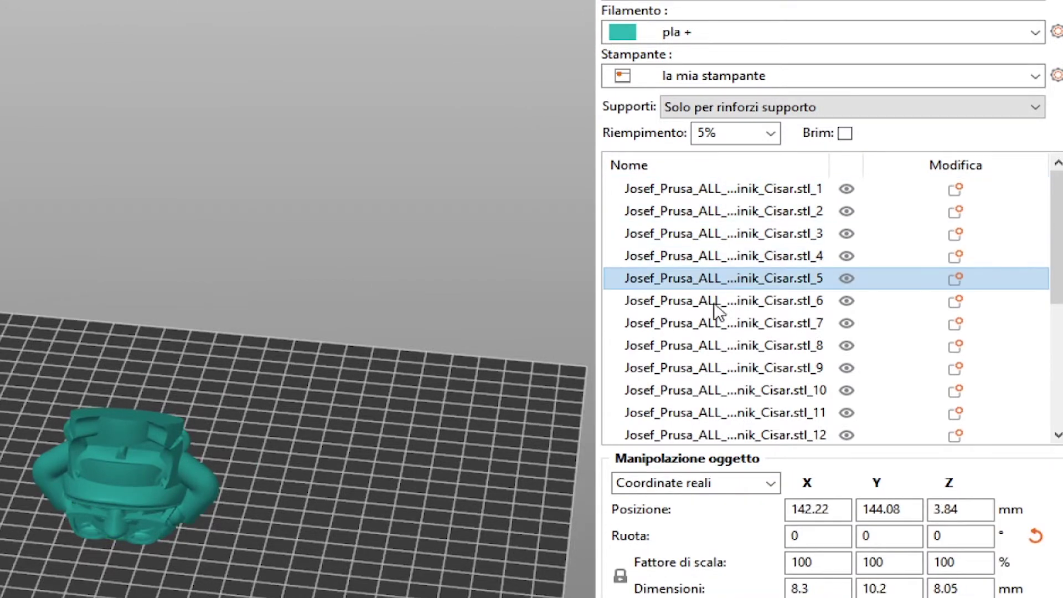
pyautogui.click(474, 254)
pyautogui.moveTo(474, 253); pyautogui.dragTo(202, 242)
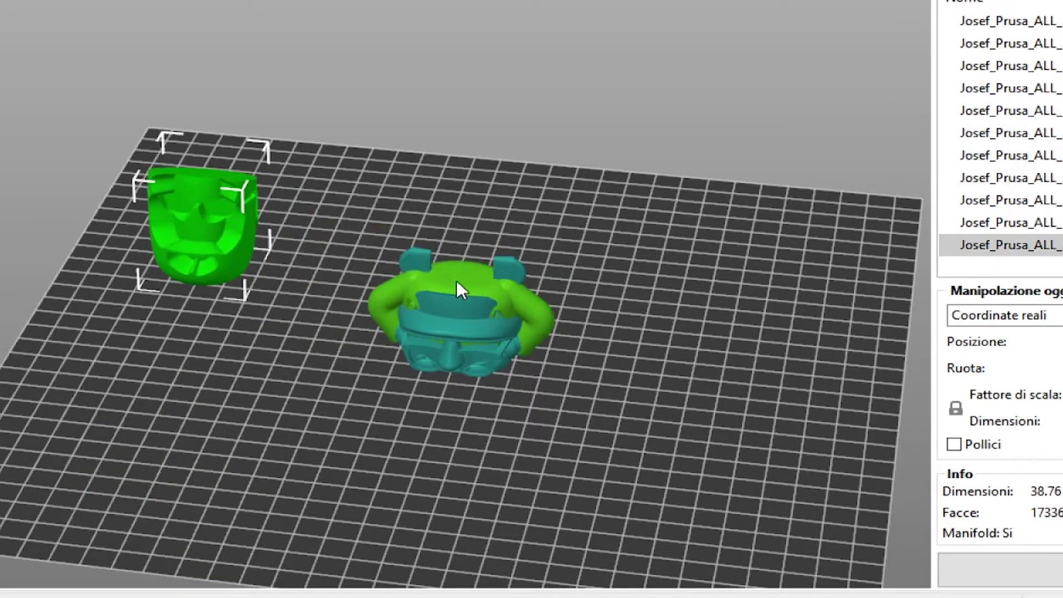
pyautogui.moveTo(456, 281); pyautogui.dragTo(758, 171)
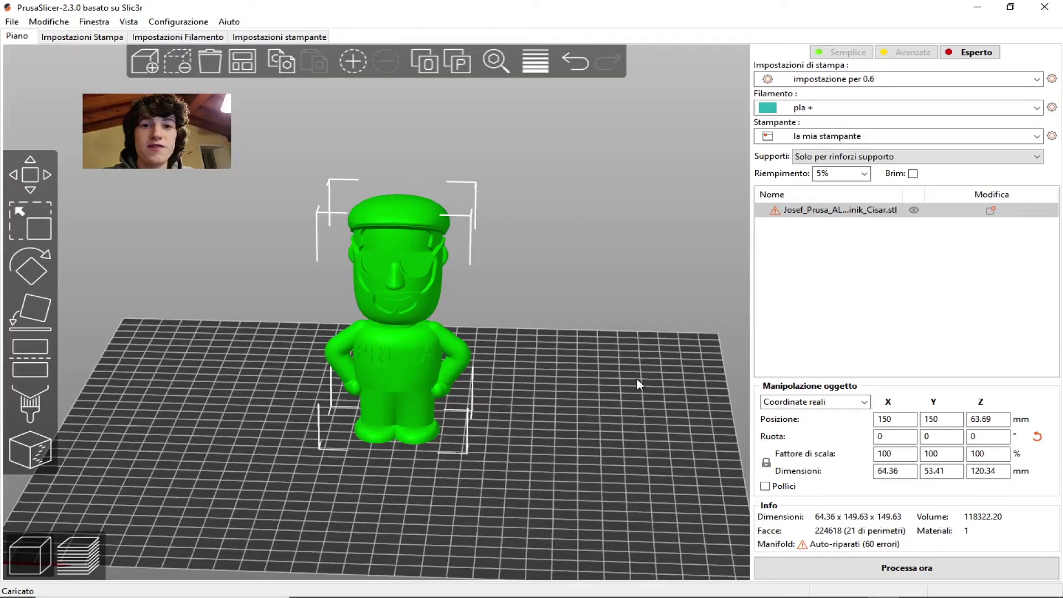
# Split the figurine into parts, then collapse and re-expand the object in the list.
pyautogui.click(458, 60)
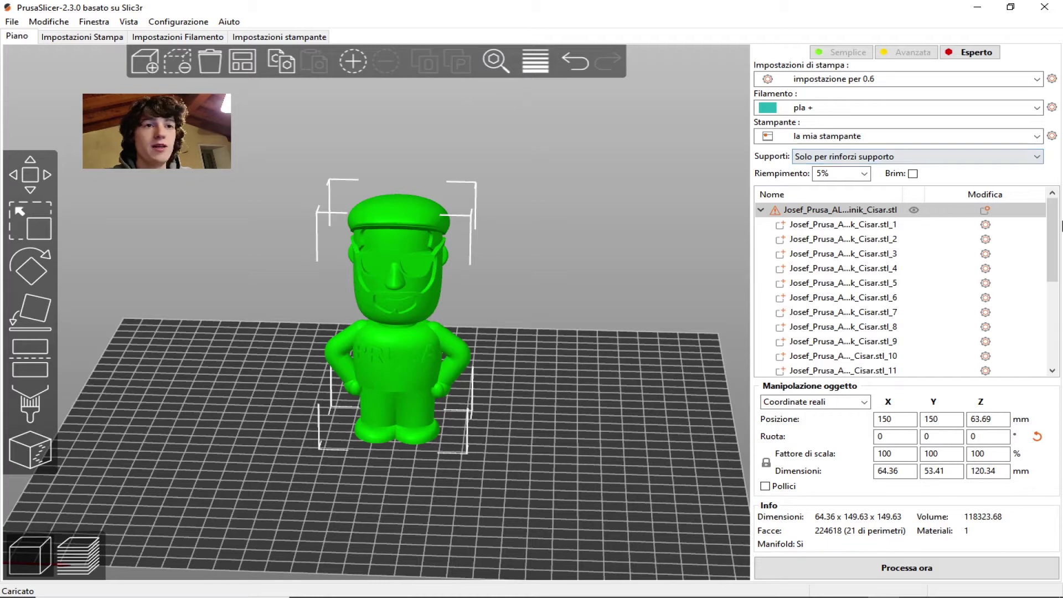
pyautogui.scroll(-3, 1055, 227)
pyautogui.scroll(3, 1028, 210)
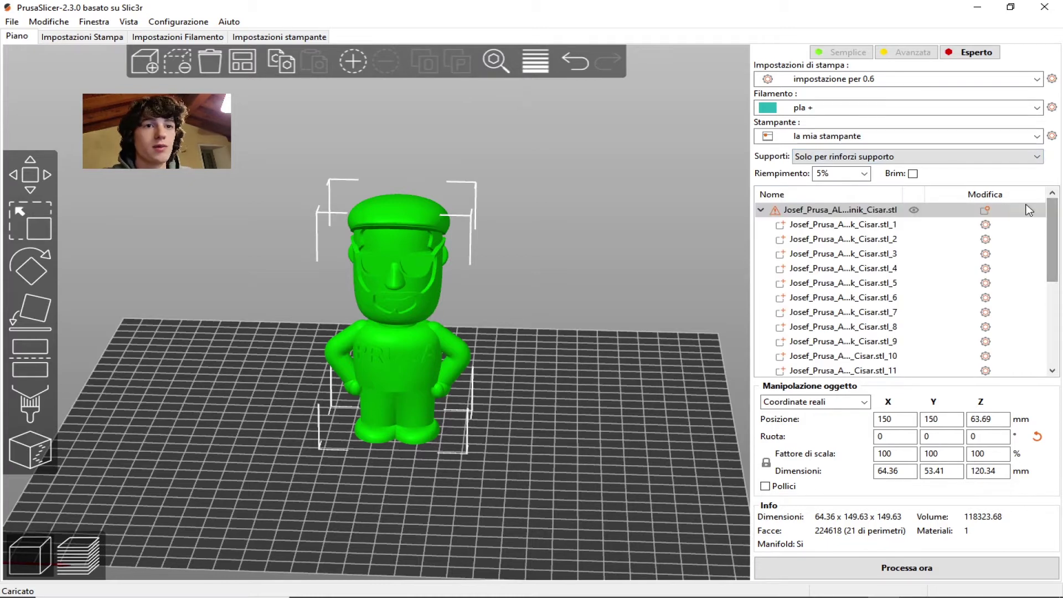
pyautogui.click(760, 210)
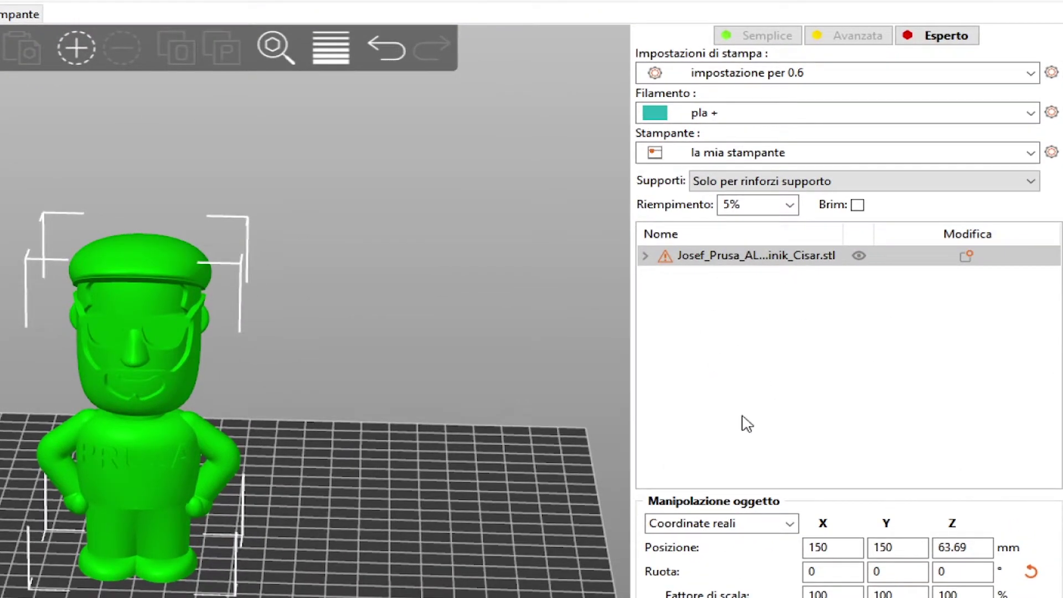
pyautogui.click(646, 255)
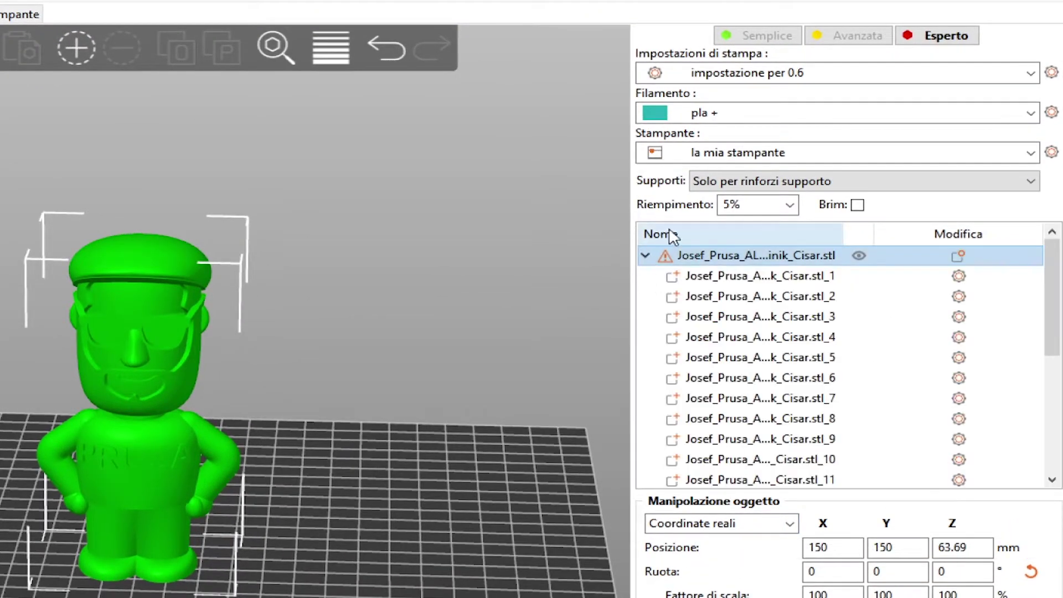
# Inspect parts _1 through _6 in the object list, then clear the selection.
pyautogui.click(744, 277)
pyautogui.click(745, 297)
pyautogui.click(754, 318)
pyautogui.click(763, 340)
pyautogui.click(770, 358)
pyautogui.click(777, 378)
pyautogui.click(710, 279)
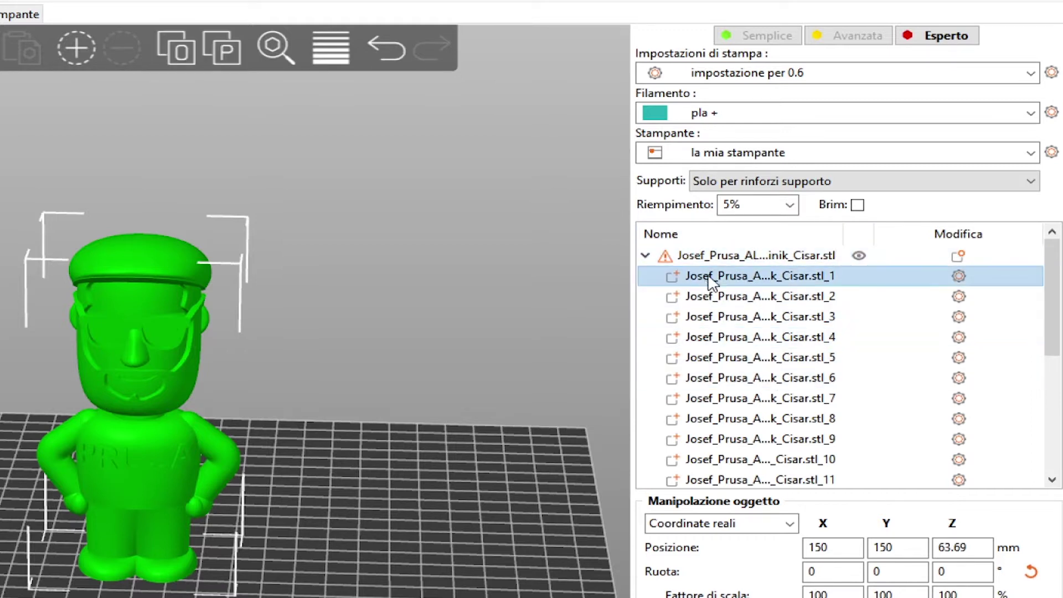
pyautogui.click(664, 254)
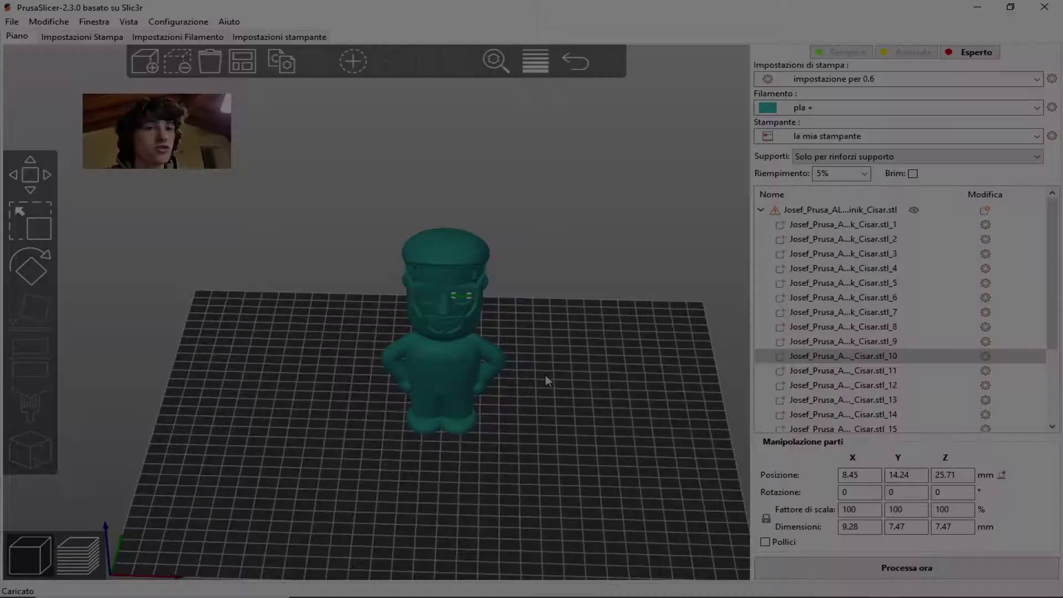
pyautogui.scroll(2, 495, 396)
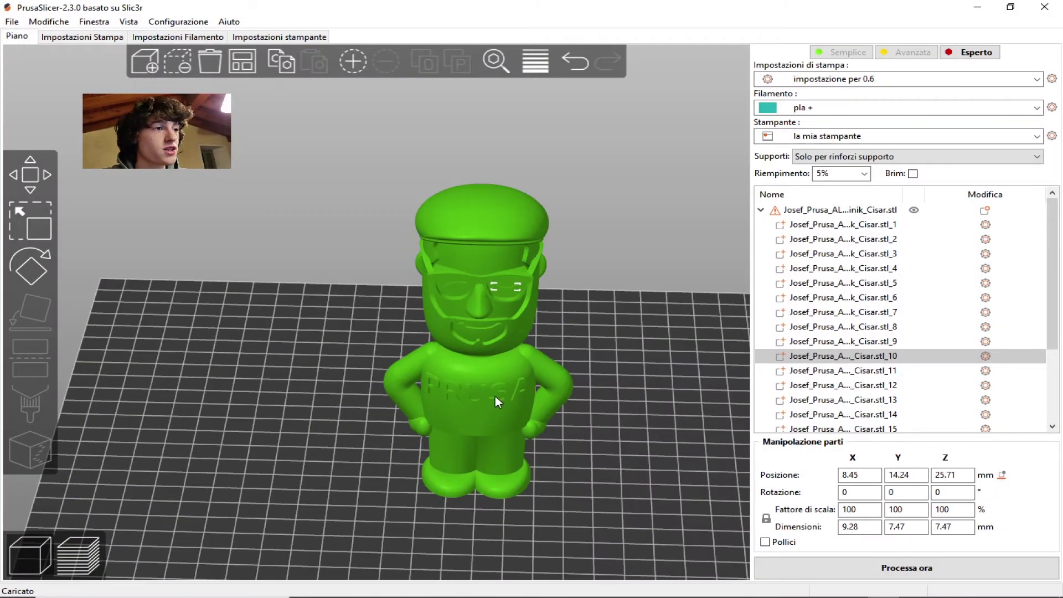
pyautogui.scroll(2, 614, 378)
pyautogui.scroll(1, 636, 356)
pyautogui.scroll(1, 439, 394)
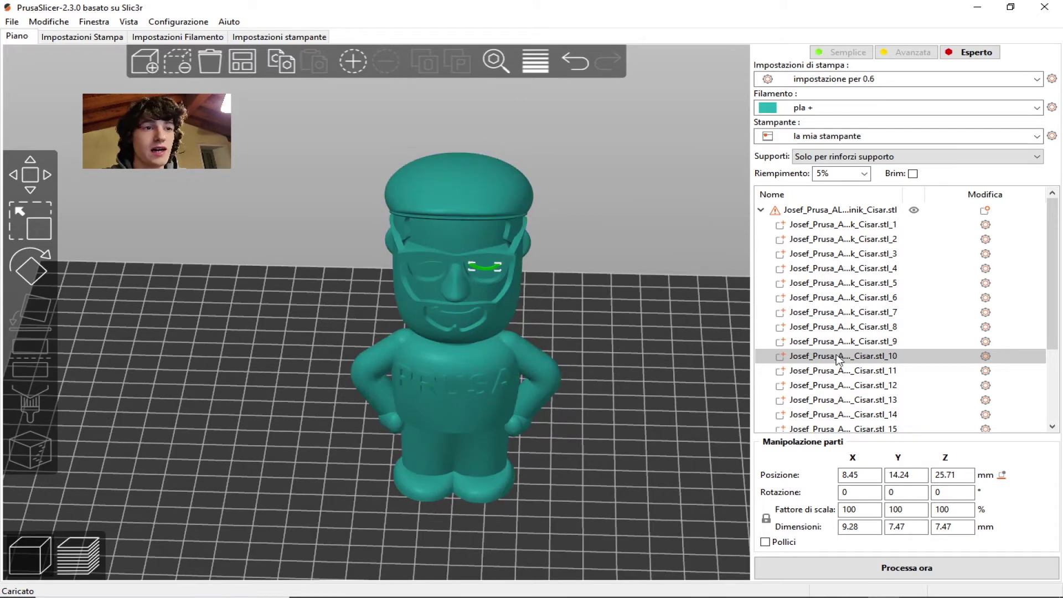
pyautogui.scroll(2, 524, 286)
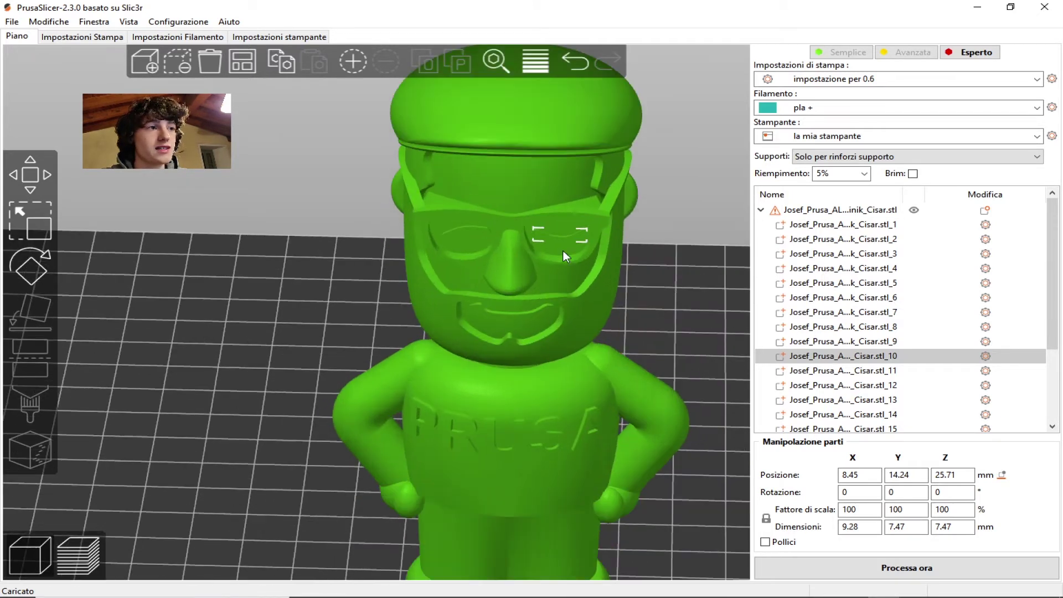
pyautogui.moveTo(831, 268); pyautogui.dragTo(844, 416)
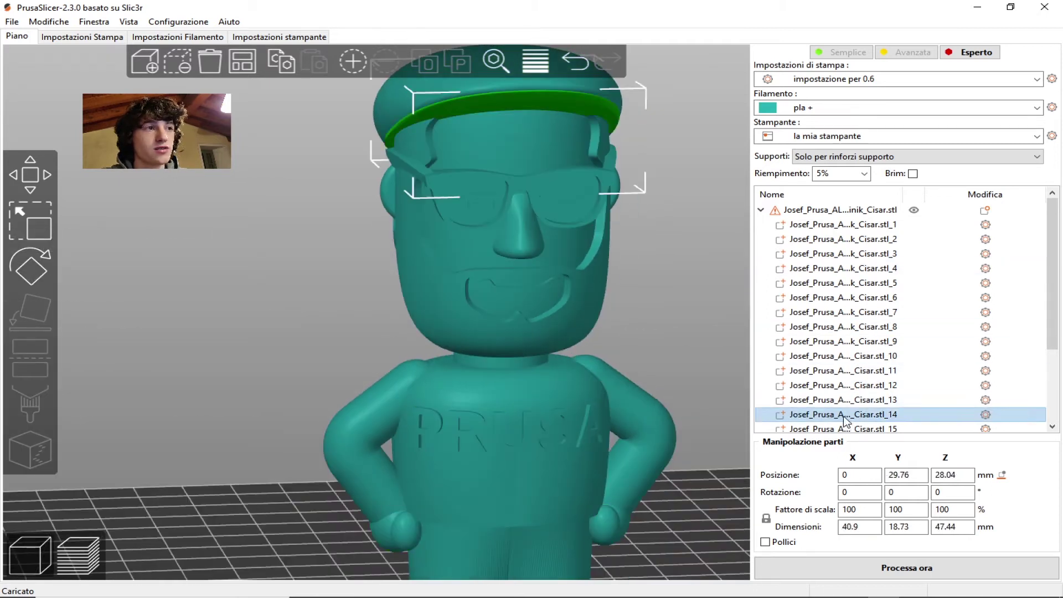
pyautogui.scroll(-3, 453, 220)
pyautogui.click(760, 239)
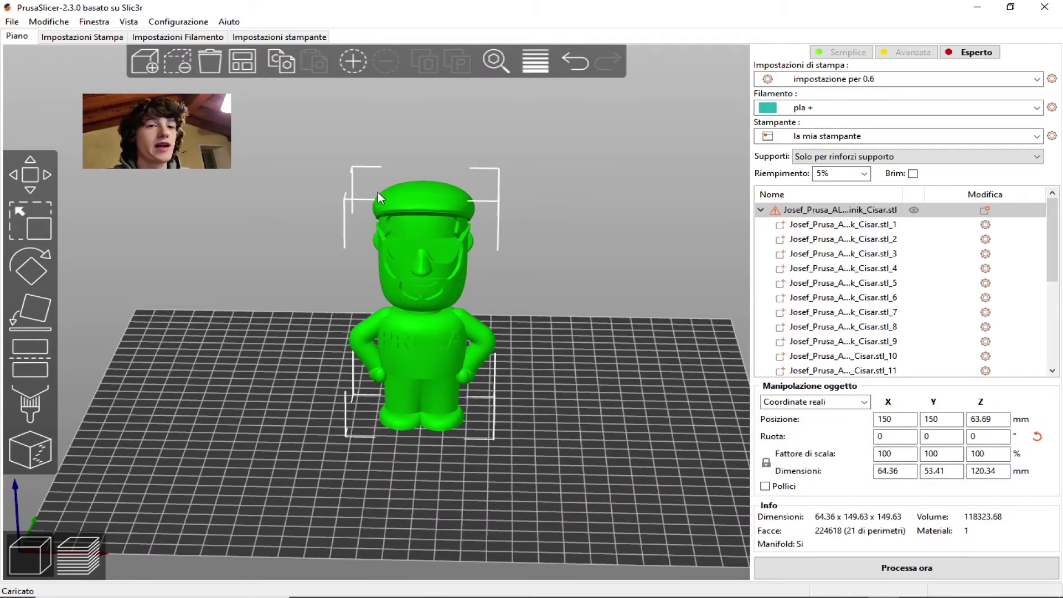
pyautogui.click(821, 226)
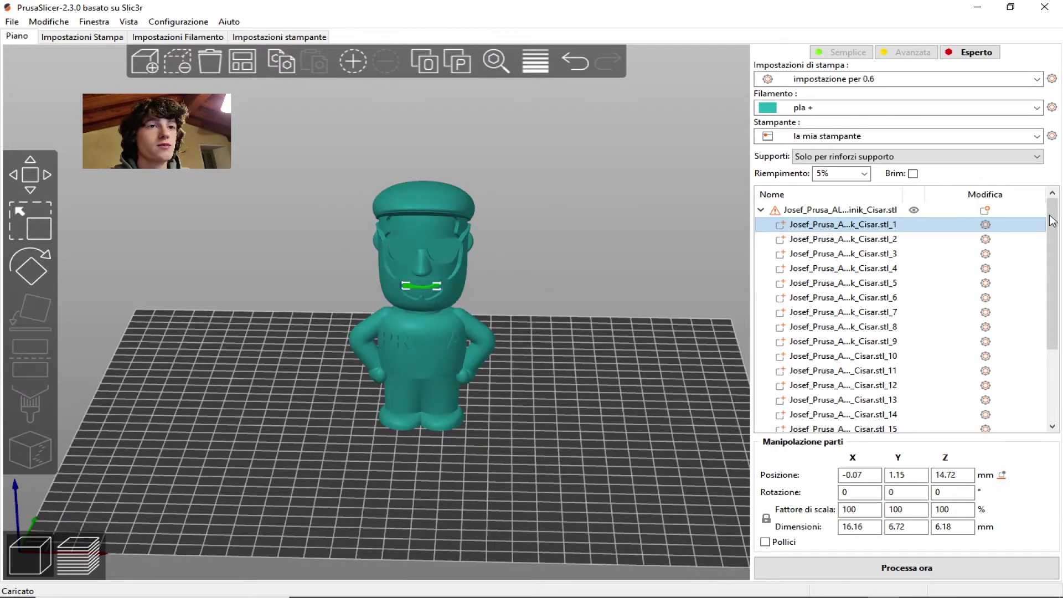
pyautogui.click(985, 239)
pyautogui.press('Escape')
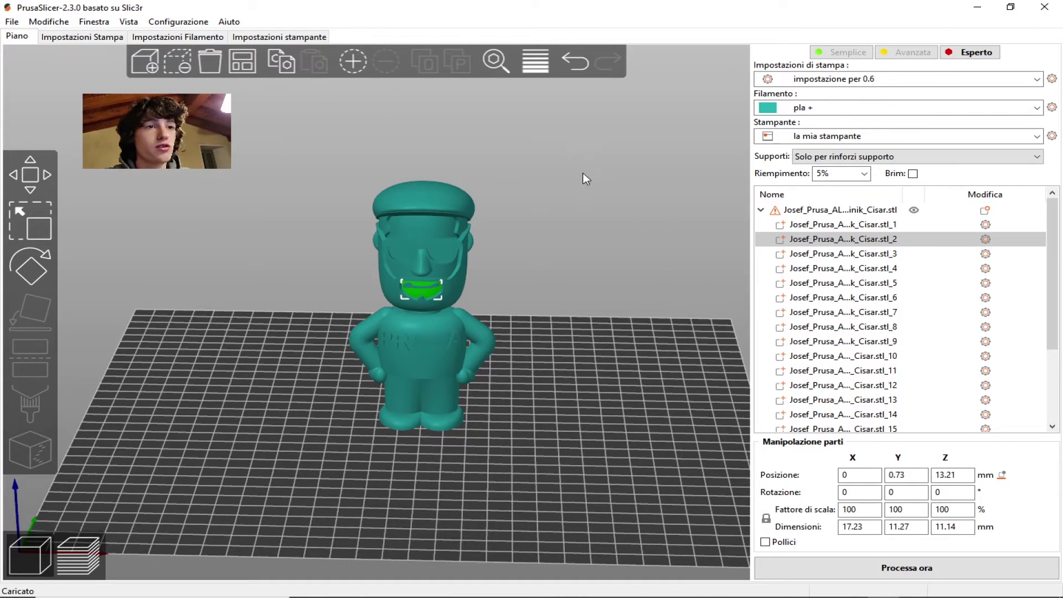
pyautogui.moveTo(556, 344)
pyautogui.mouseDown()
pyautogui.moveTo(607, 354)
pyautogui.moveTo(644, 431)
pyautogui.mouseUp()
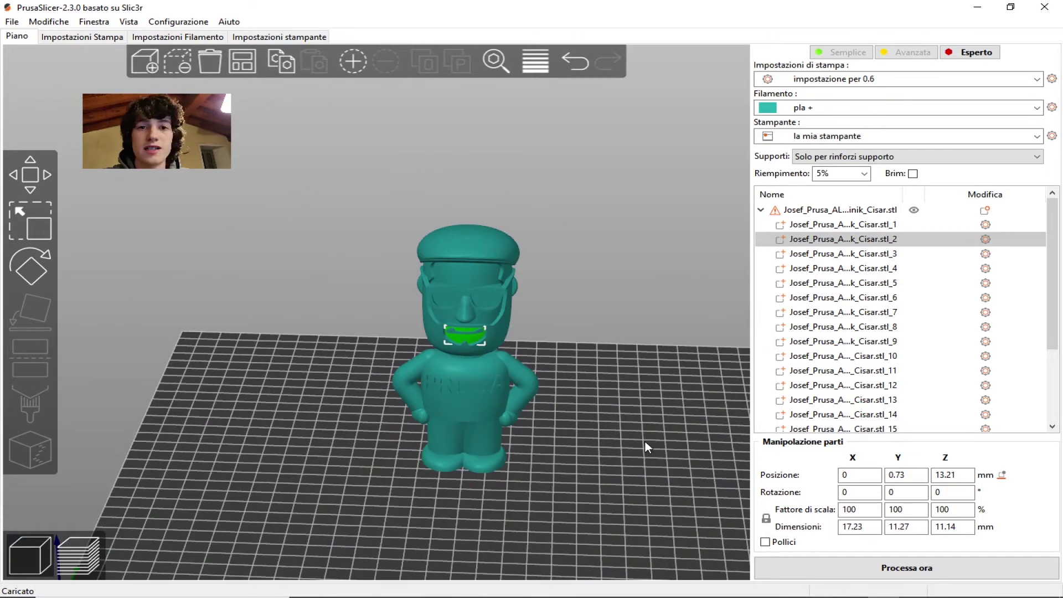
pyautogui.press('Escape')
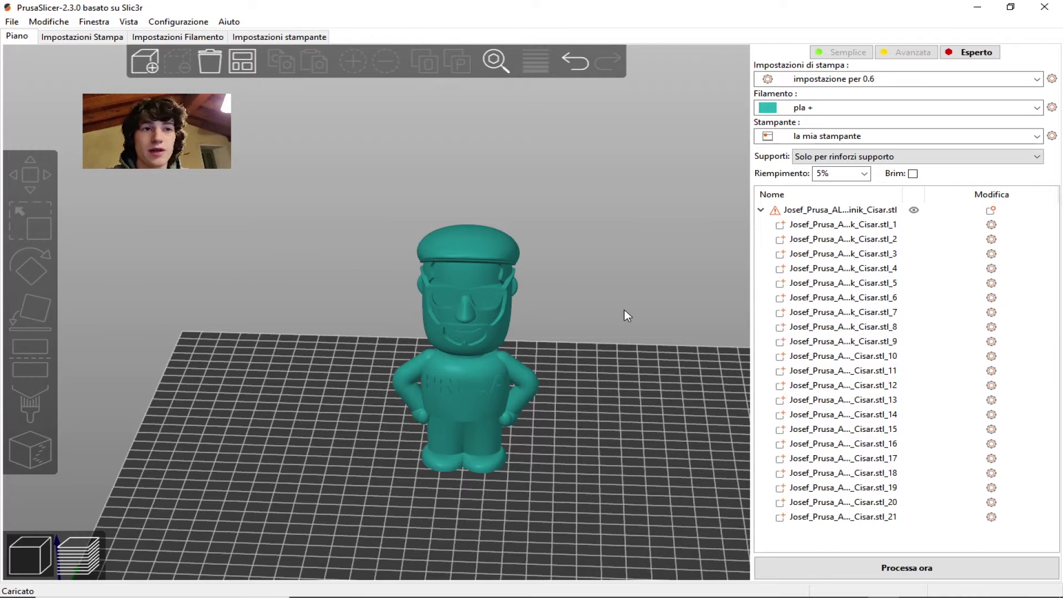
pyautogui.click(840, 225)
pyautogui.click(817, 240)
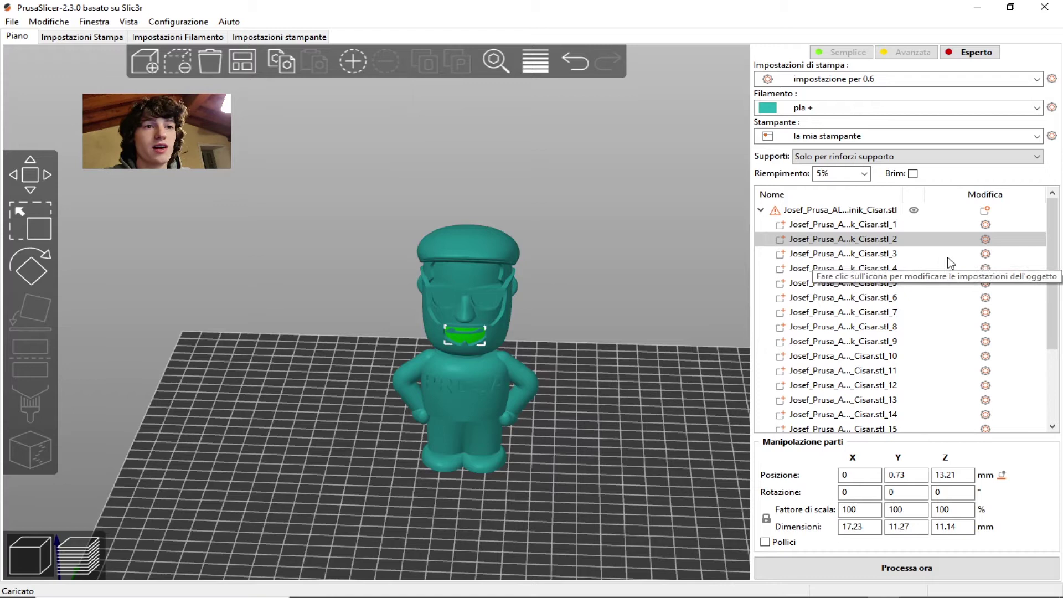
pyautogui.click(861, 255)
pyautogui.click(858, 269)
pyautogui.click(465, 331)
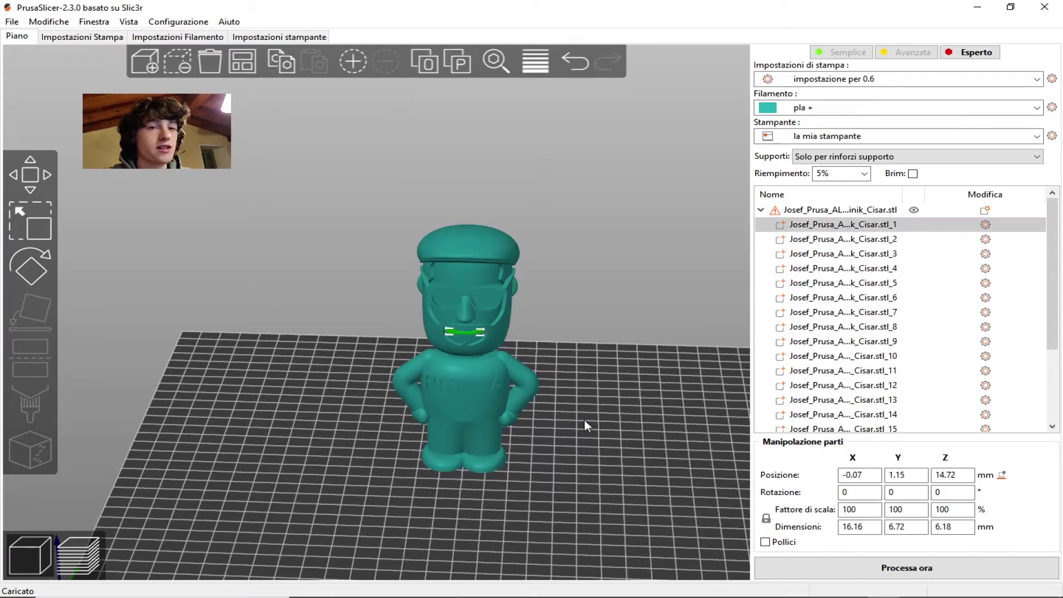
pyautogui.click(484, 458)
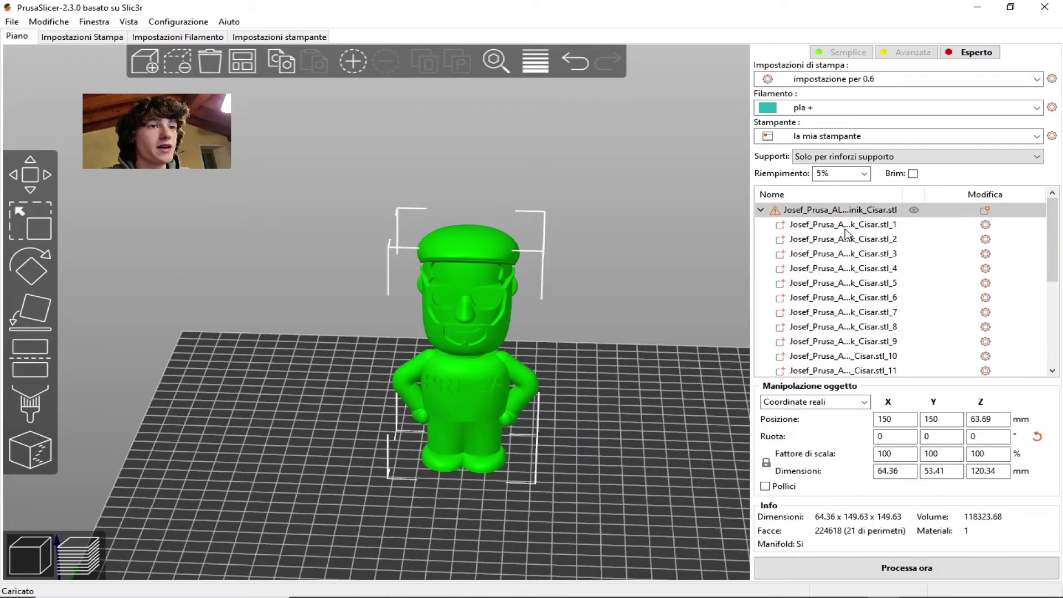
pyautogui.click(846, 229)
pyautogui.scroll(-2, 856, 353)
pyautogui.click(877, 344)
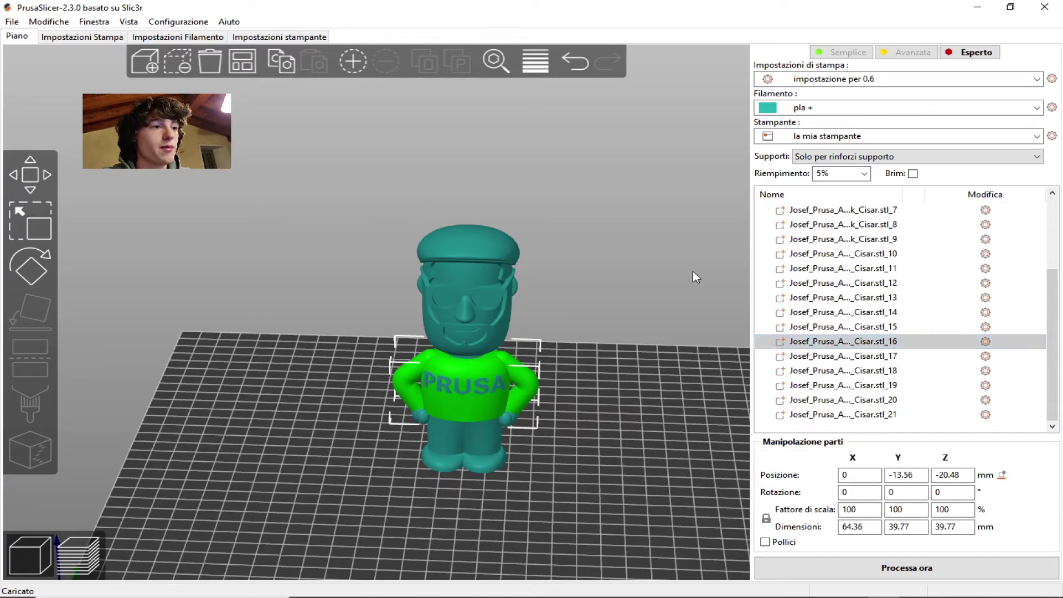
pyautogui.rightClick(977, 329)
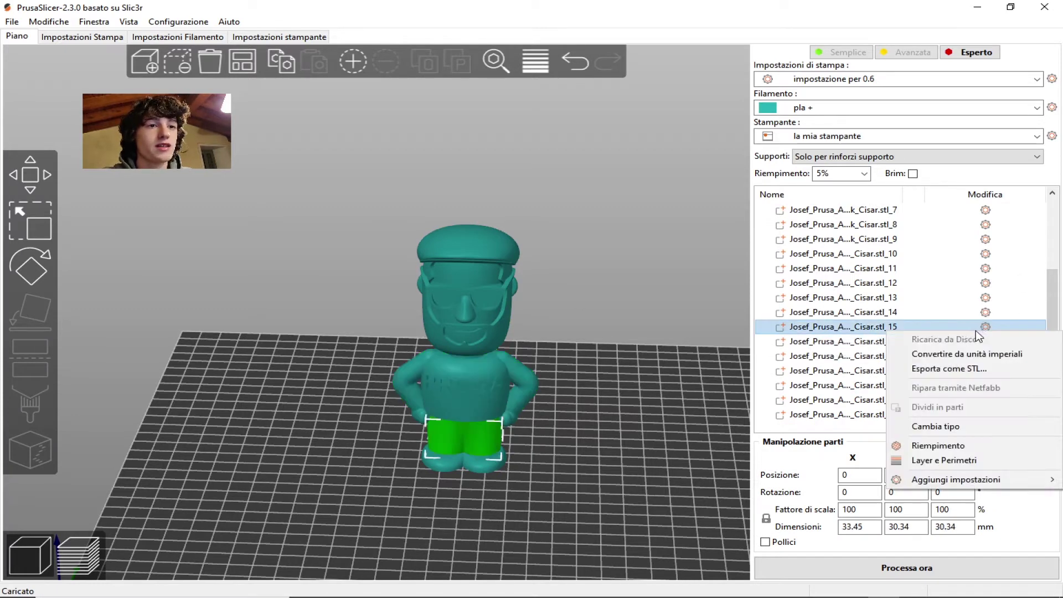
pyautogui.click(835, 344)
pyautogui.rightClick(921, 341)
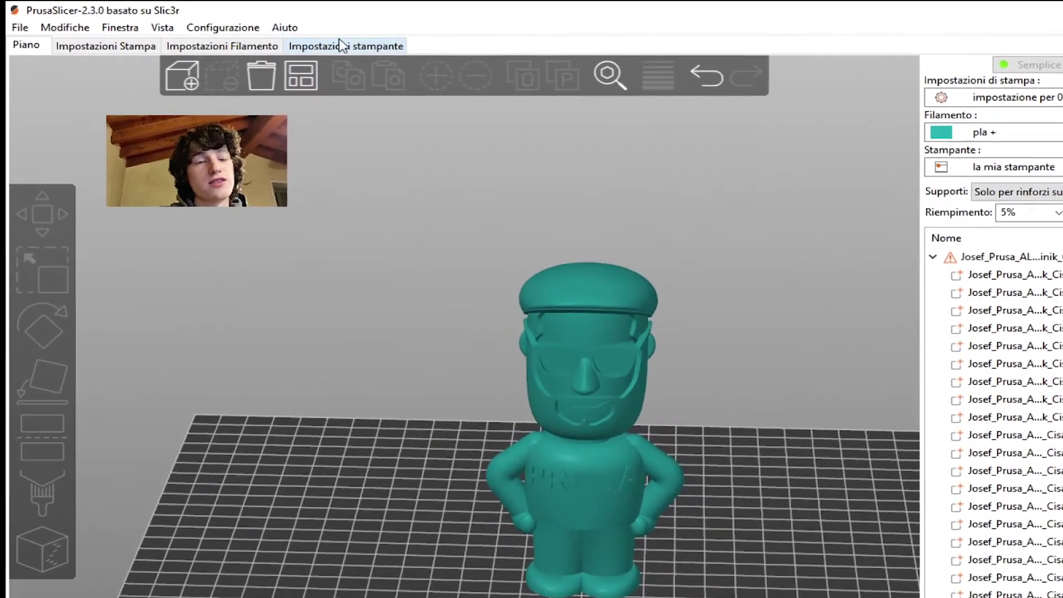
# Switch to the two-extruder 'Creality CR-10 - Copia' printer profile and confirm its extruders.
pyautogui.click(357, 49)
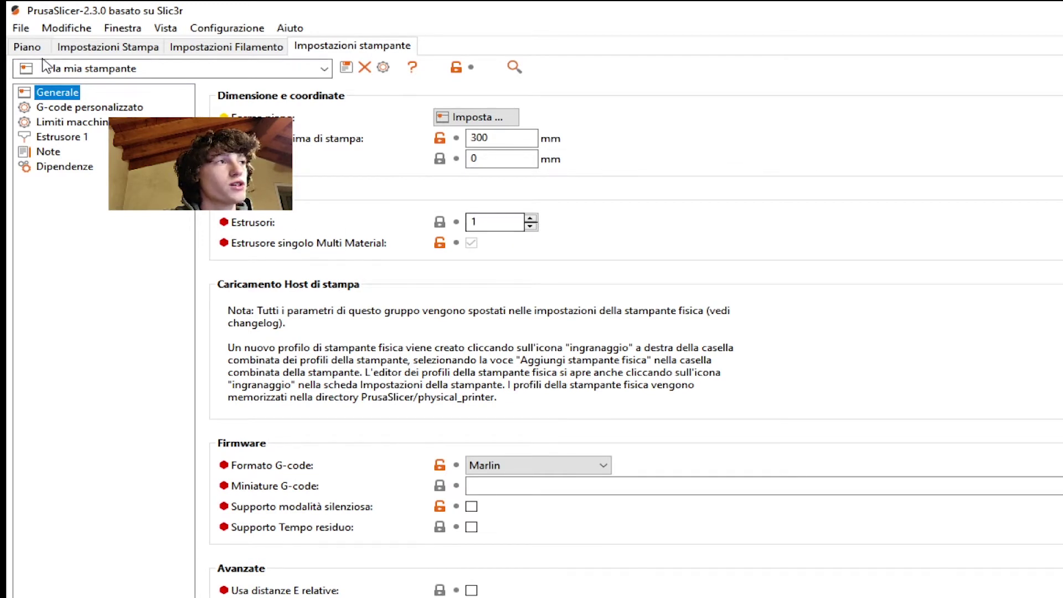
pyautogui.click(25, 47)
pyautogui.click(1031, 136)
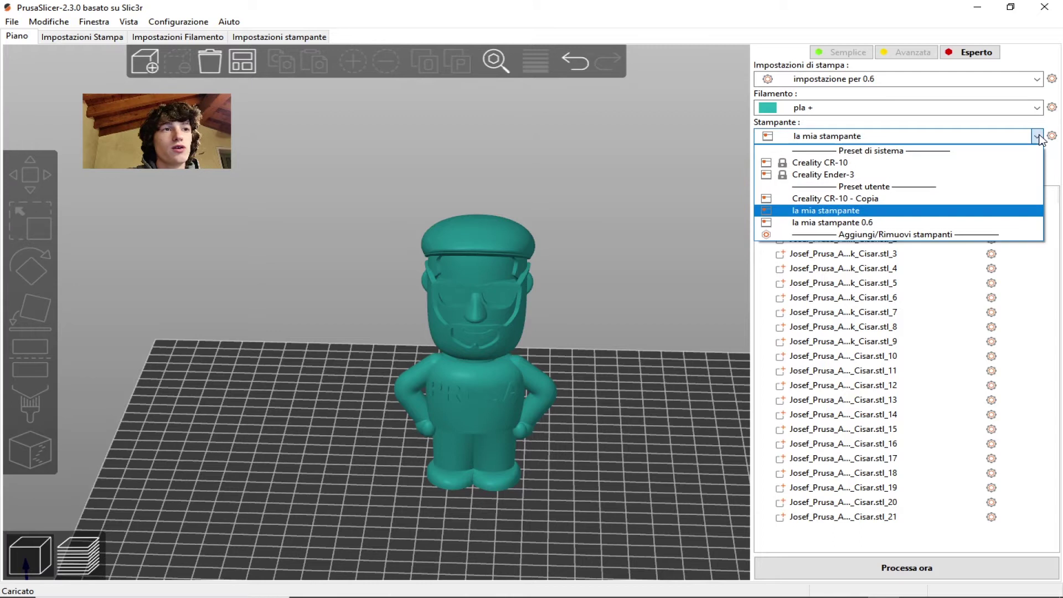
pyautogui.click(835, 199)
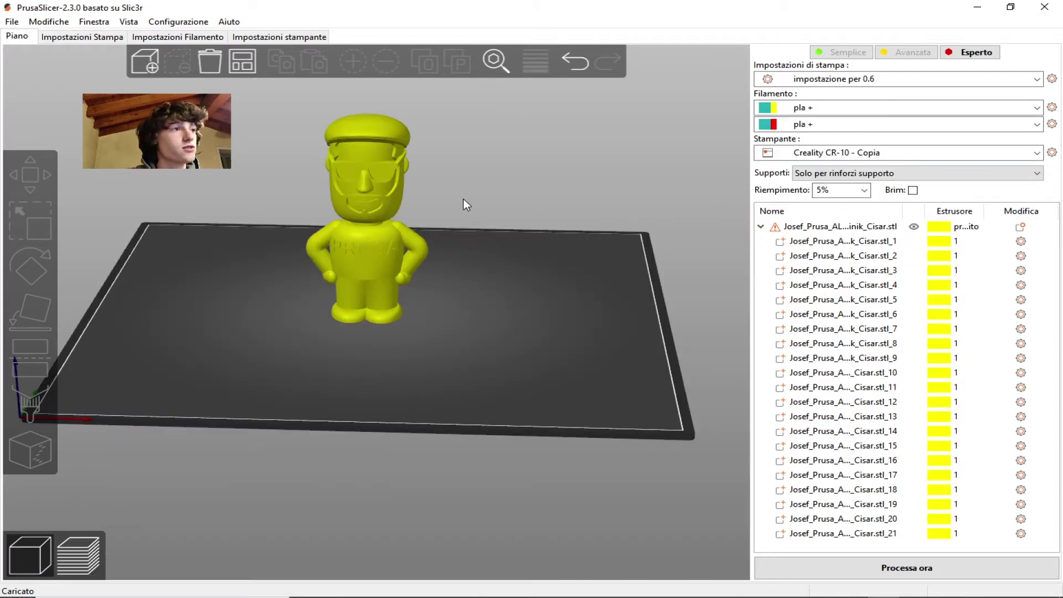
pyautogui.scroll(3, 325, 150)
pyautogui.click(287, 37)
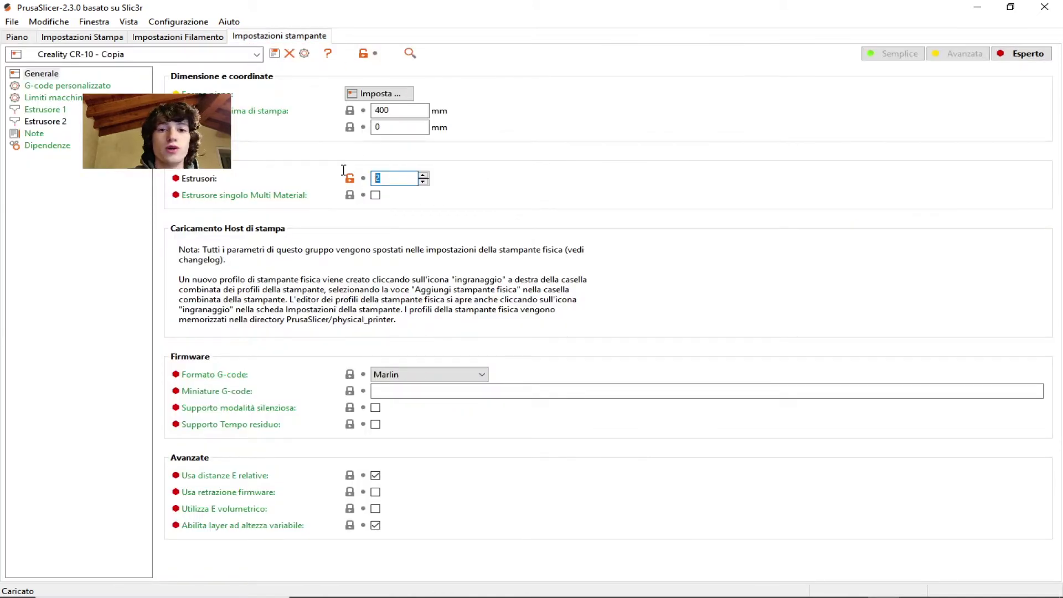
pyautogui.click(21, 37)
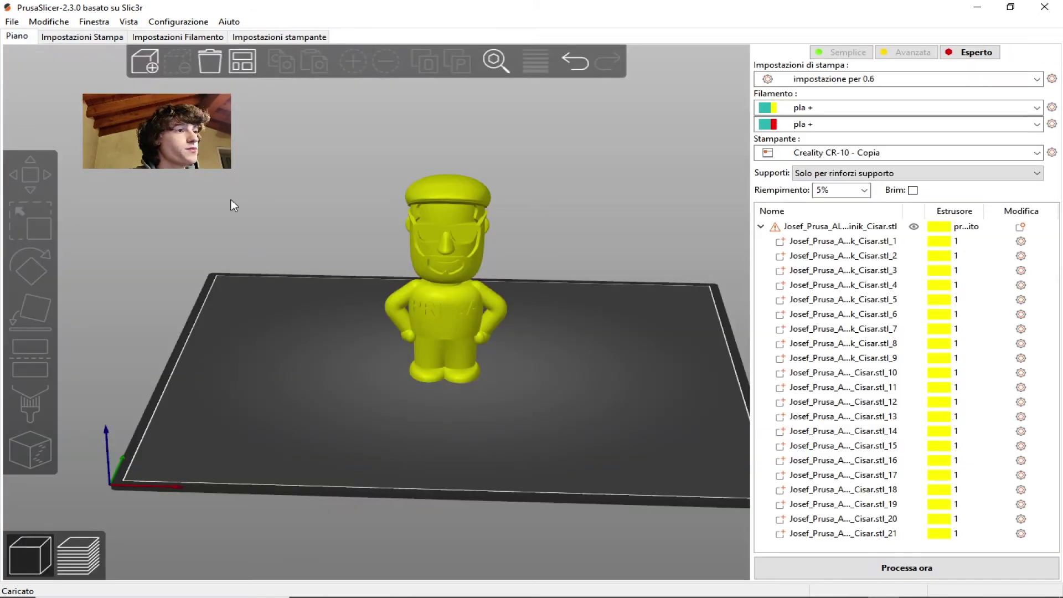
pyautogui.scroll(2, 579, 272)
pyautogui.scroll(2, 591, 282)
pyautogui.moveTo(590, 283); pyautogui.dragTo(544, 307, button='middle')
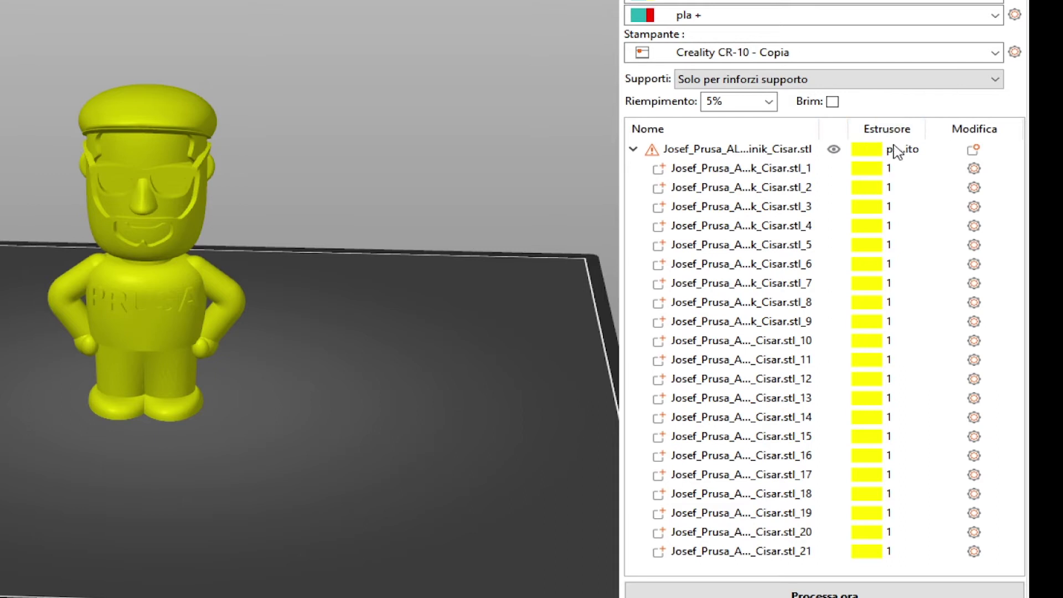
pyautogui.click(767, 170)
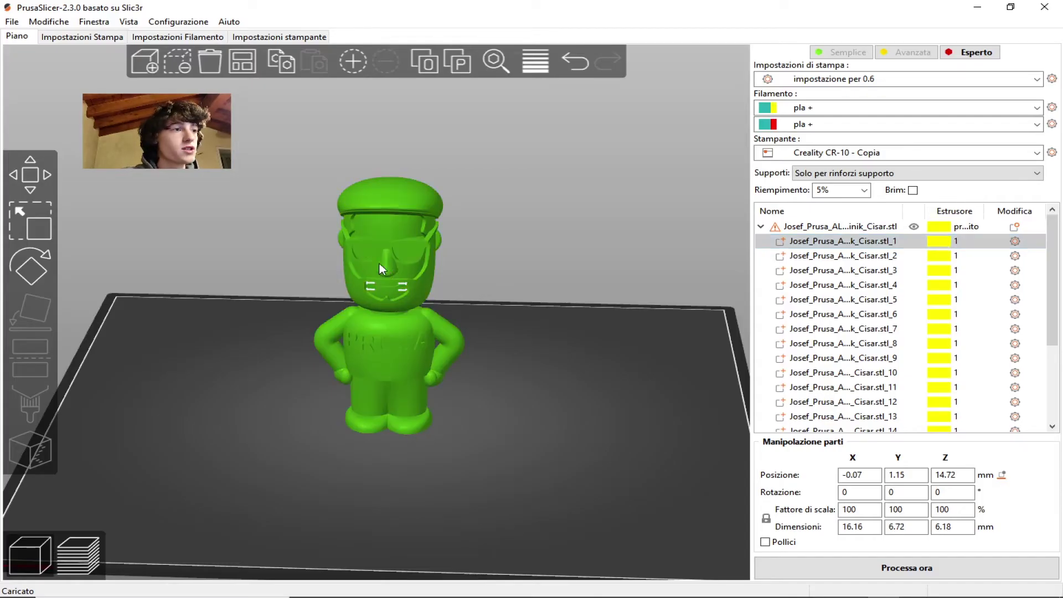
# Assign extruder 2 to mouth parts _1 and _2 and to U letter part _8.
pyautogui.click(957, 242)
pyautogui.click(978, 243)
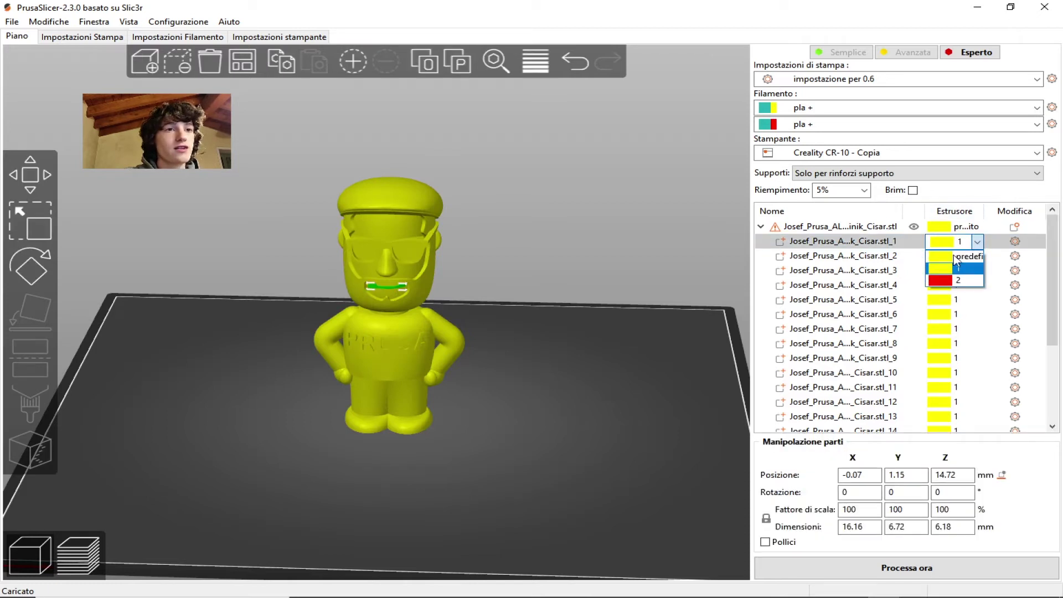
pyautogui.click(949, 282)
pyautogui.click(956, 257)
pyautogui.click(964, 295)
pyautogui.click(941, 344)
pyautogui.click(977, 344)
pyautogui.click(958, 383)
# Check the red parts from the front and slice the two-colour figurine.
pyautogui.moveTo(556, 330); pyautogui.dragTo(351, 259)
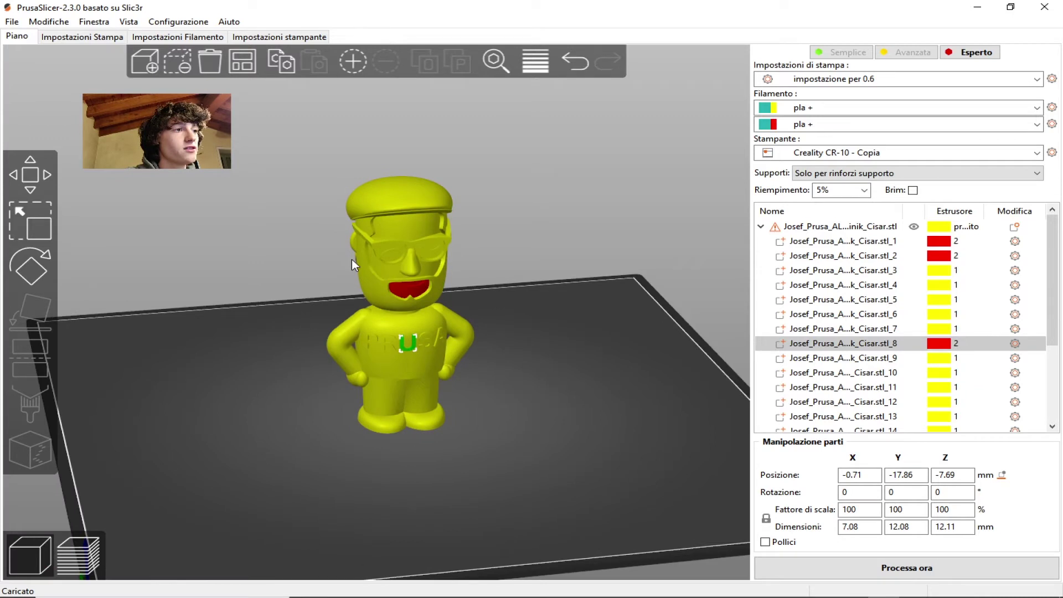
pyautogui.scroll(5, 487, 284)
pyautogui.moveTo(646, 288); pyautogui.dragTo(587, 284)
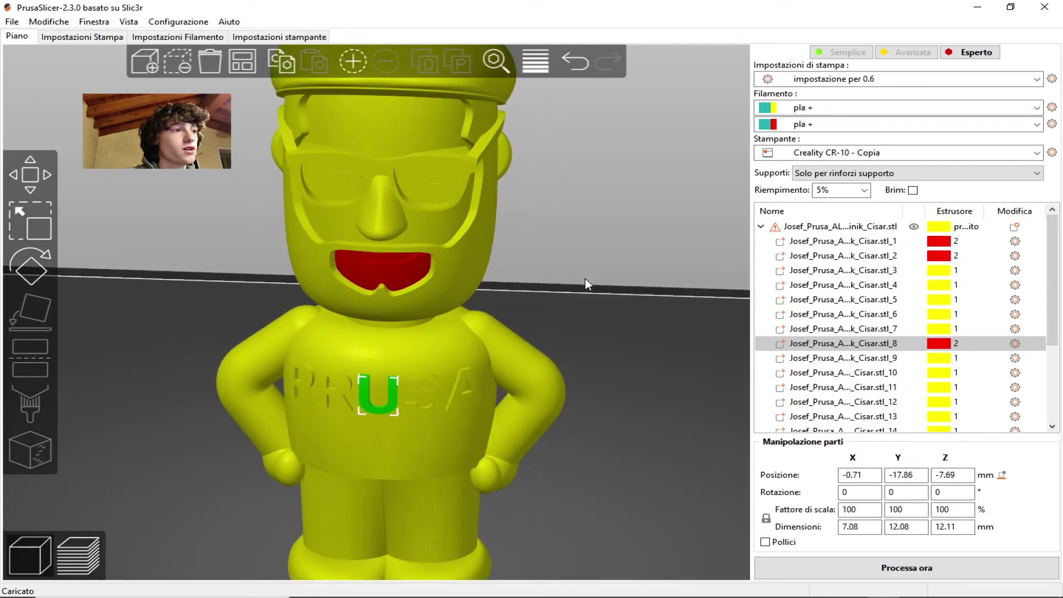
pyautogui.scroll(-3, 543, 288)
pyautogui.scroll(-2, 544, 288)
pyautogui.click(907, 567)
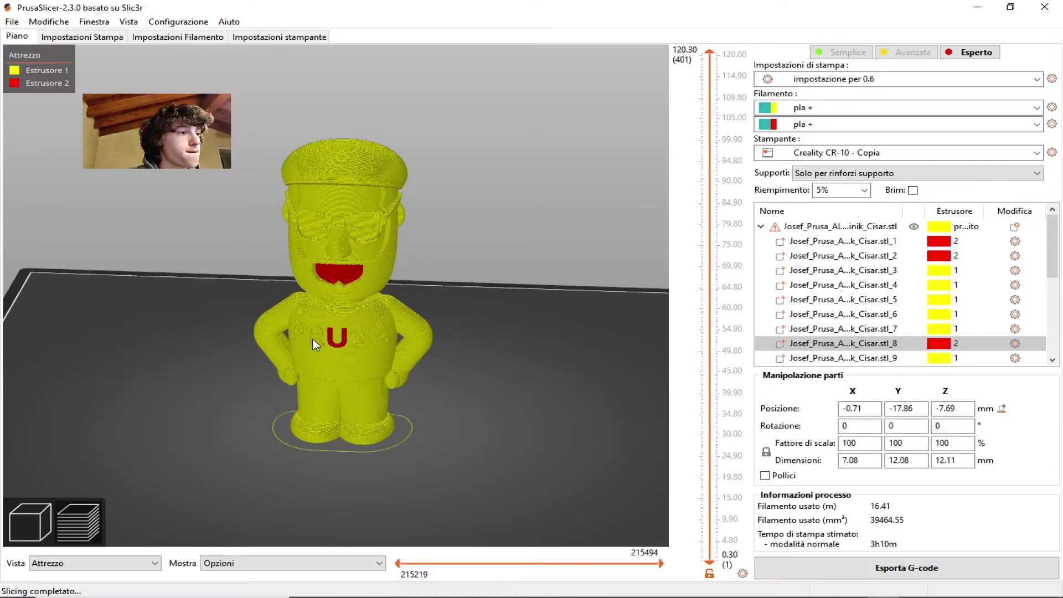
# Zoom into the sliced preview, limit the layers to chest height, then return to 3D view.
pyautogui.scroll(3, 315, 345)
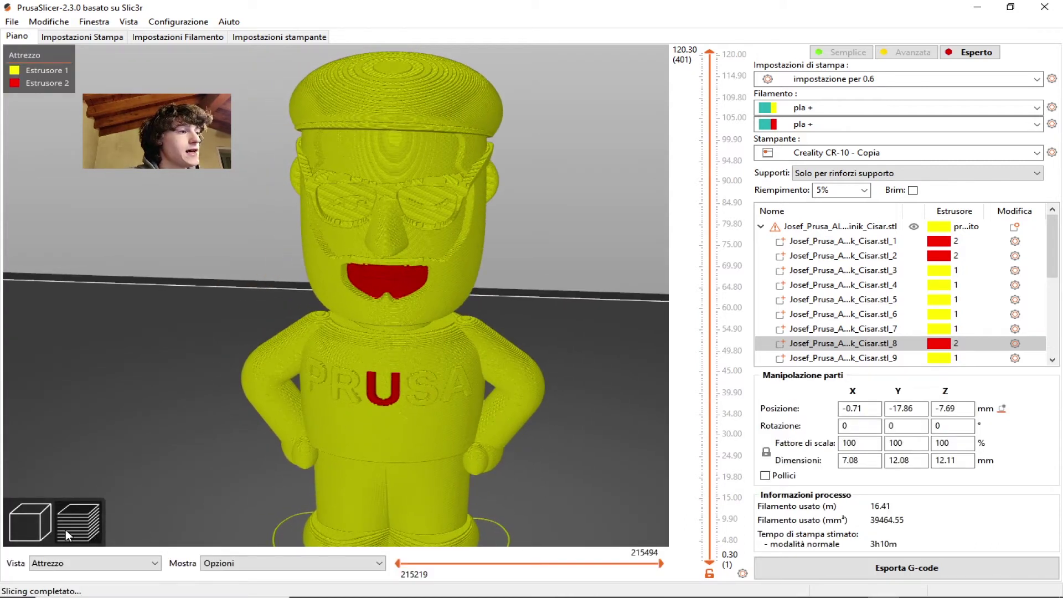
pyautogui.scroll(1, 321, 348)
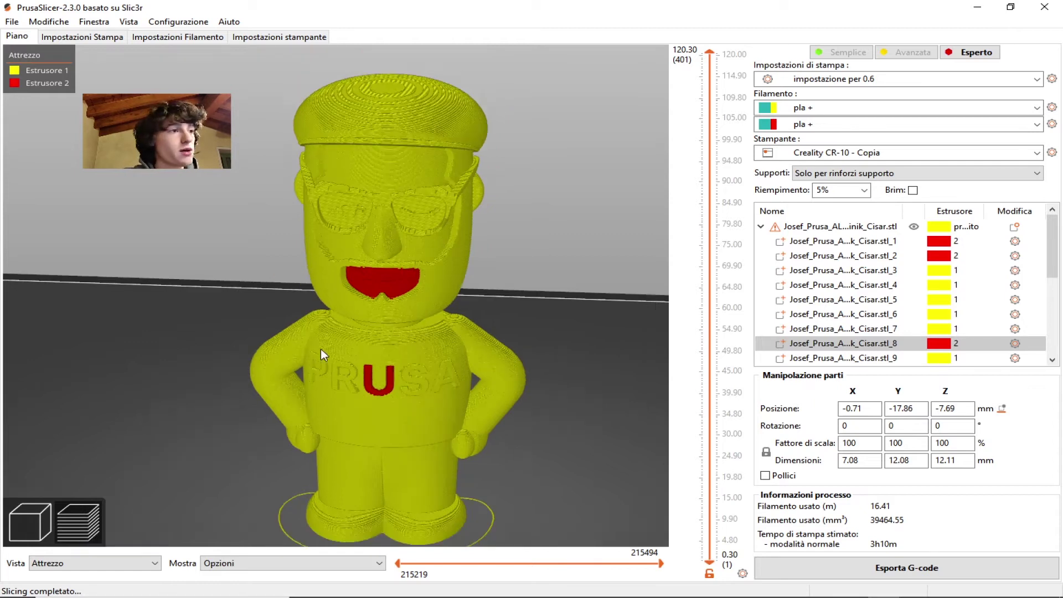
pyautogui.scroll(2, 413, 345)
pyautogui.moveTo(712, 75)
pyautogui.mouseDown()
pyautogui.moveTo(680, 365)
pyautogui.moveTo(632, 314)
pyautogui.moveTo(636, 344)
pyautogui.moveTo(645, 66)
pyautogui.mouseUp()
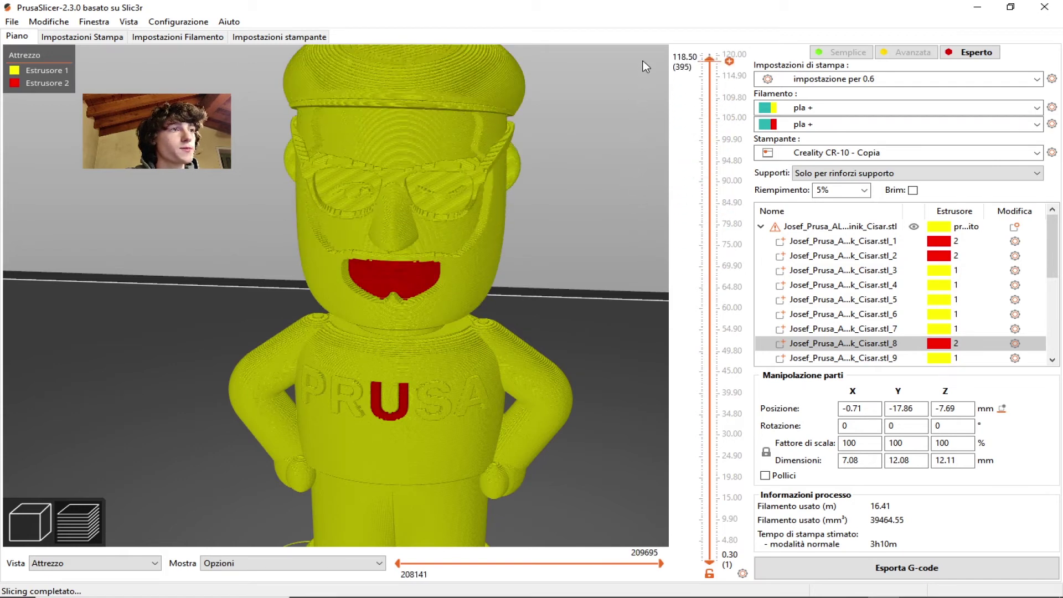
pyautogui.click(13, 516)
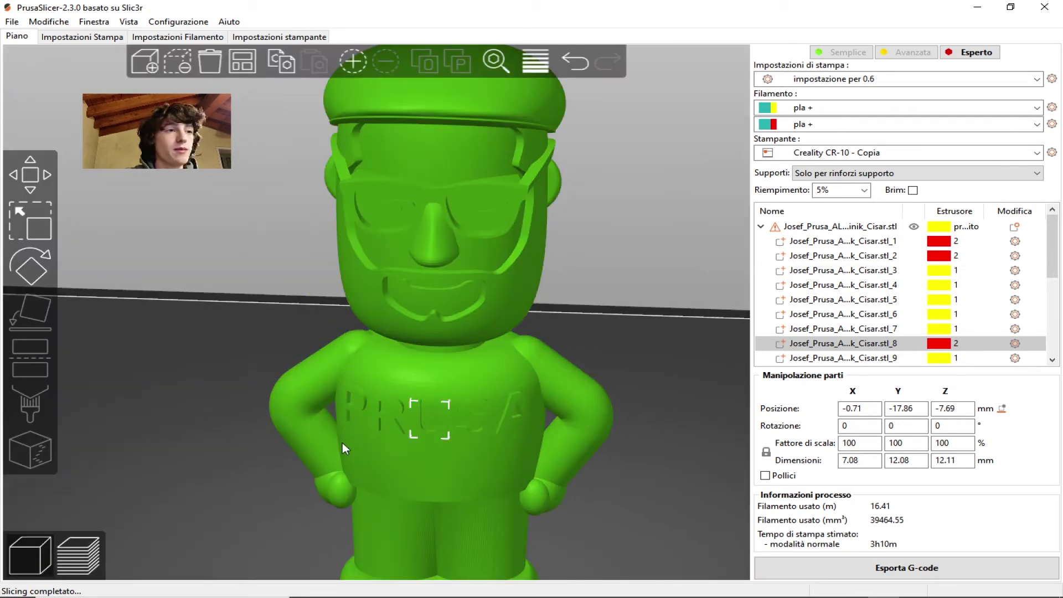
# Switch to the single-extruder 'la mia stampante' profile and select the whole figurine.
pyautogui.scroll(-3, 474, 413)
pyautogui.scroll(-1, 473, 413)
pyautogui.moveTo(560, 365); pyautogui.dragTo(599, 340)
pyautogui.moveTo(560, 401); pyautogui.dragTo(609, 370)
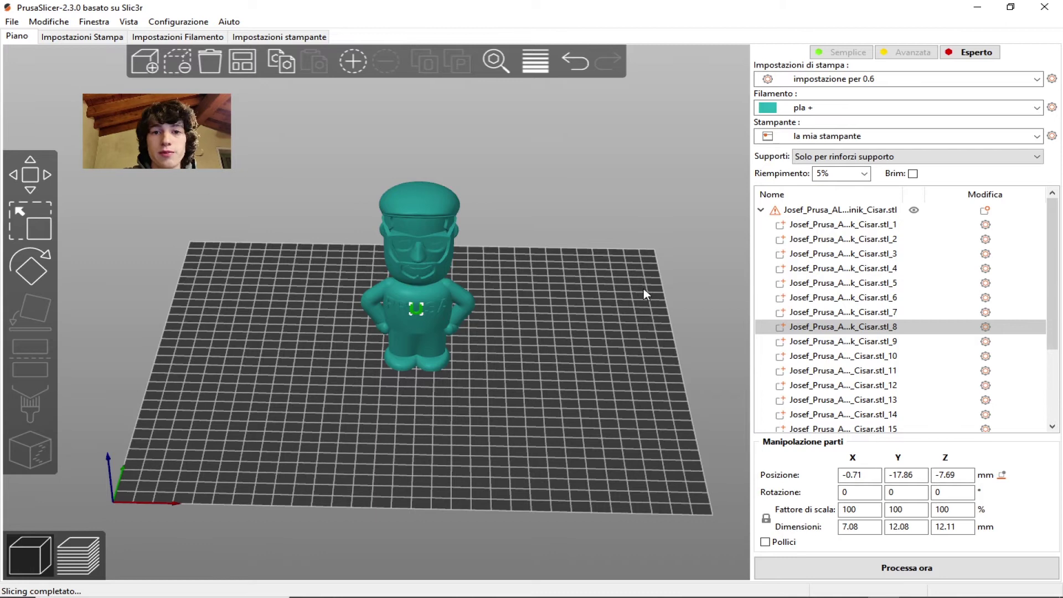
pyautogui.moveTo(643, 287); pyautogui.dragTo(557, 317)
pyautogui.click(421, 196)
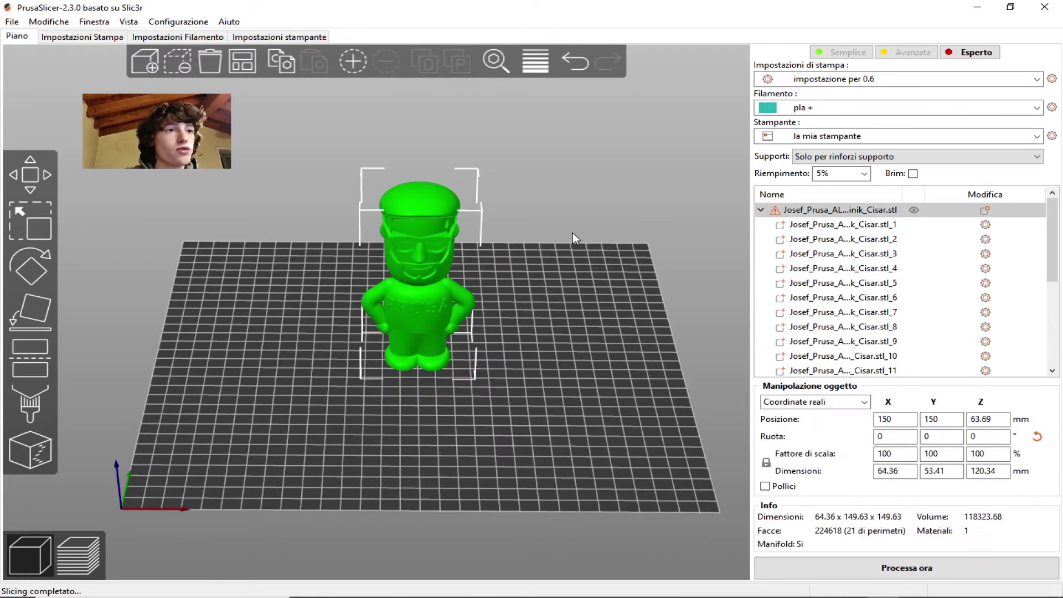
pyautogui.scroll(-5, 1051, 216)
# Give shirt part _16 a 5% infill modifier, set global infill to 100%, and slice.
pyautogui.click(824, 316)
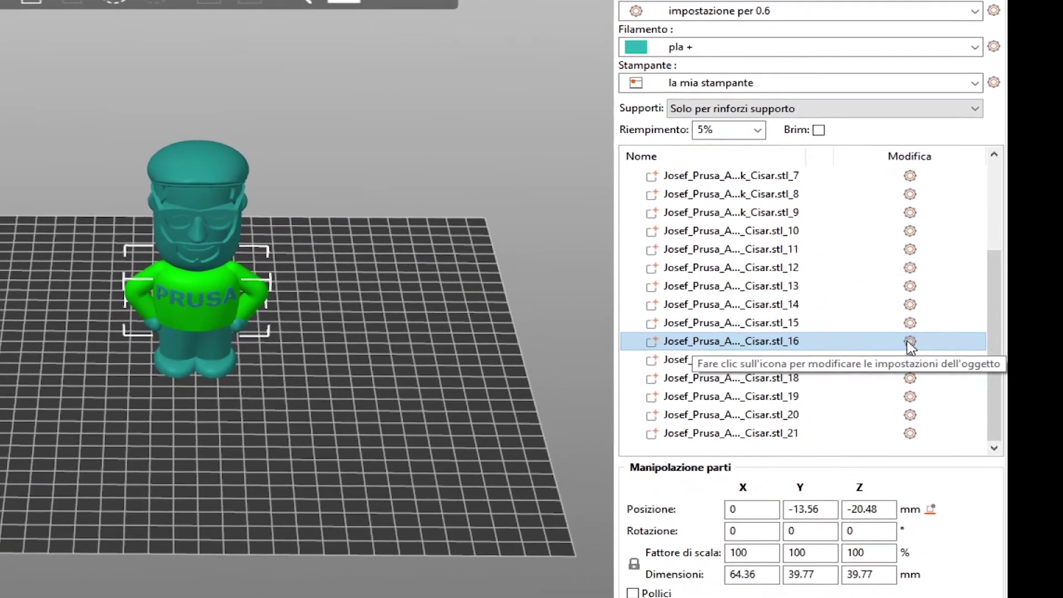
pyautogui.rightClick(986, 343)
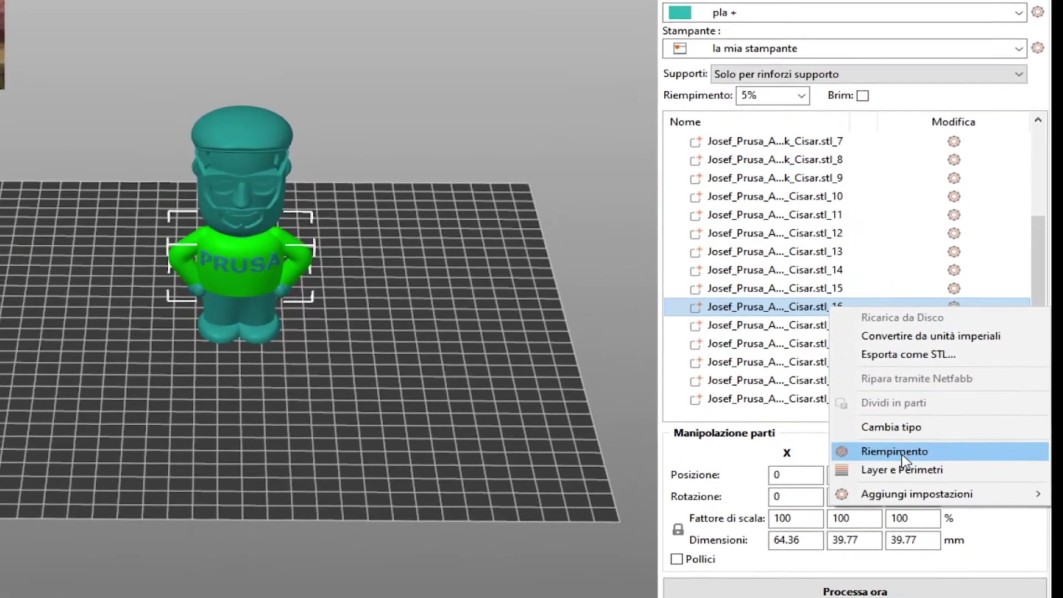
pyautogui.click(802, 478)
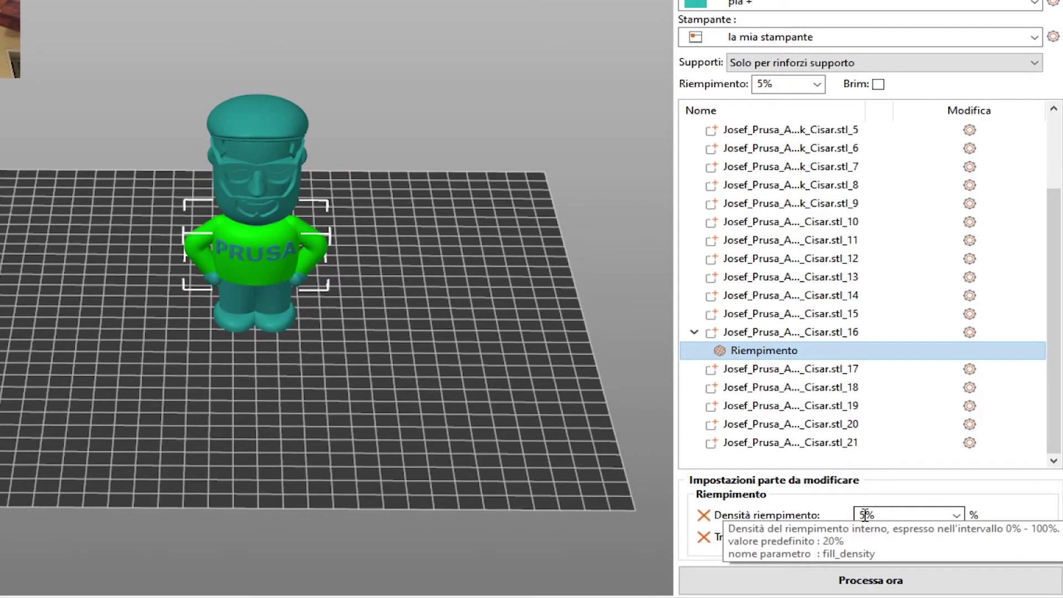
pyautogui.doubleClick(765, 89)
pyautogui.write('100')
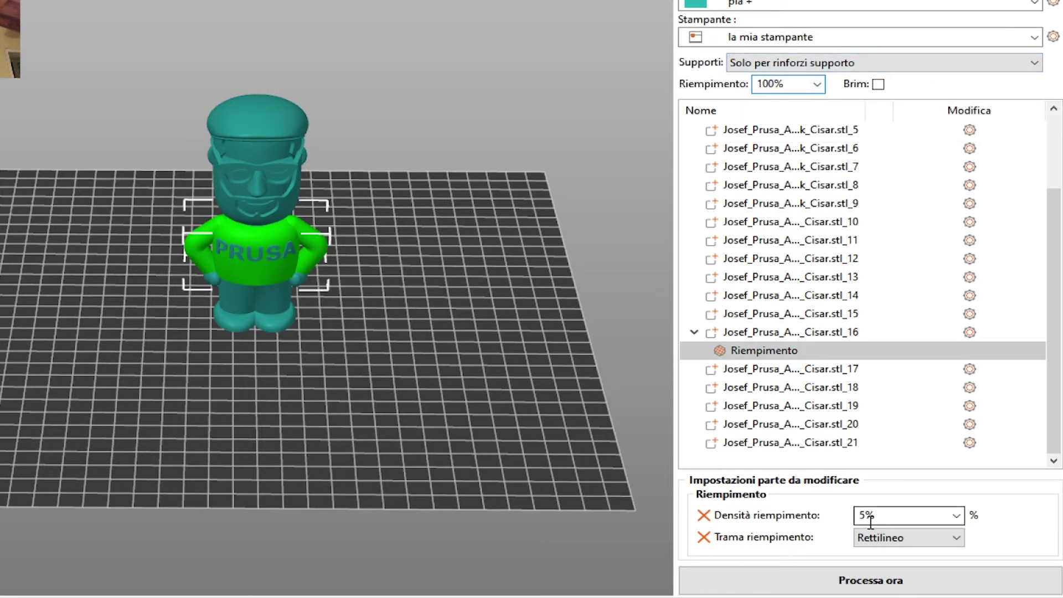
pyautogui.doubleClick(789, 334)
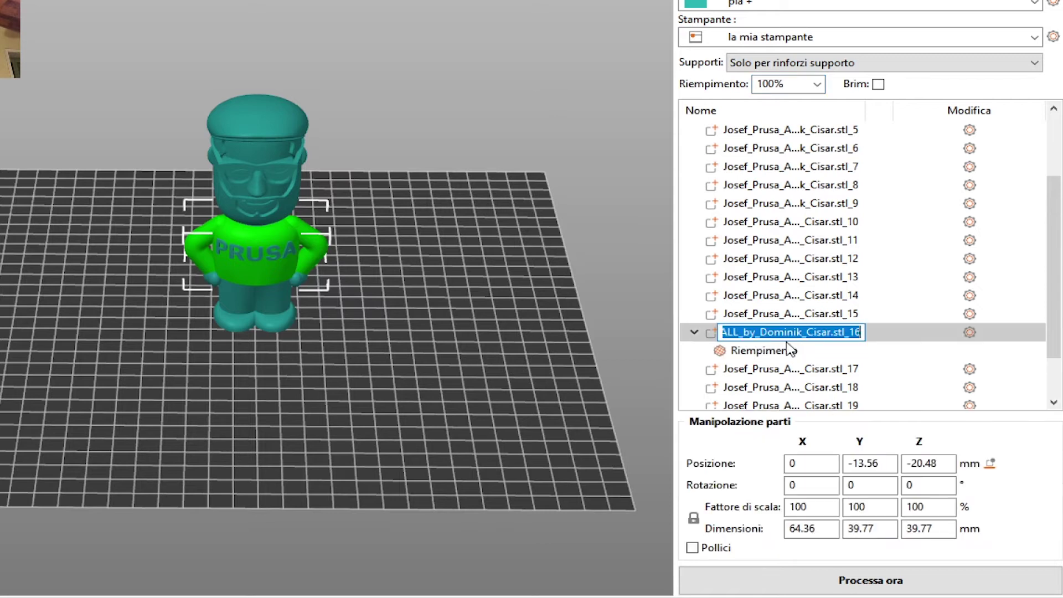
pyautogui.click(818, 350)
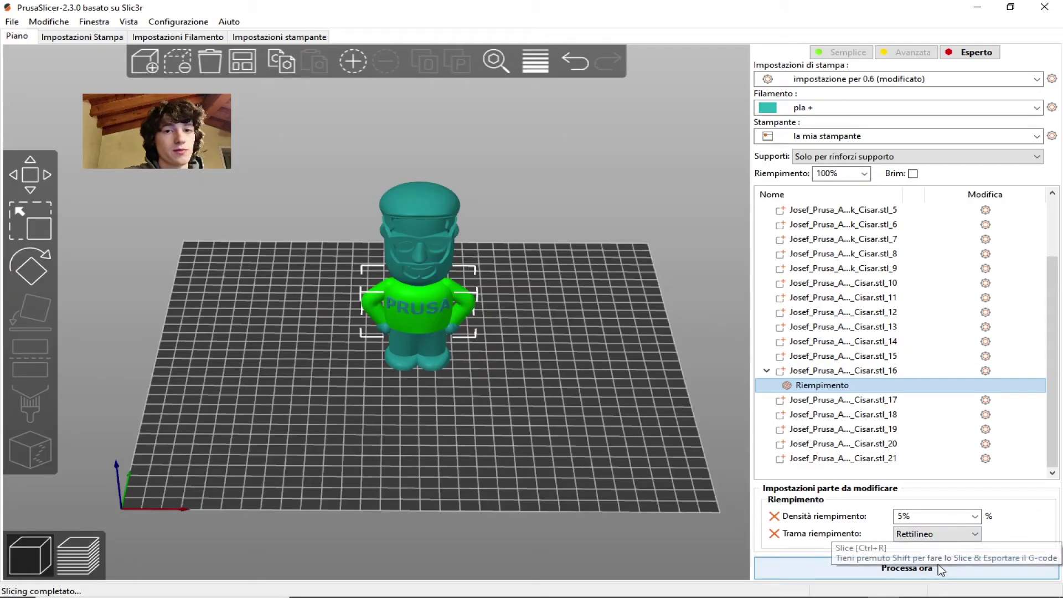
pyautogui.click(930, 570)
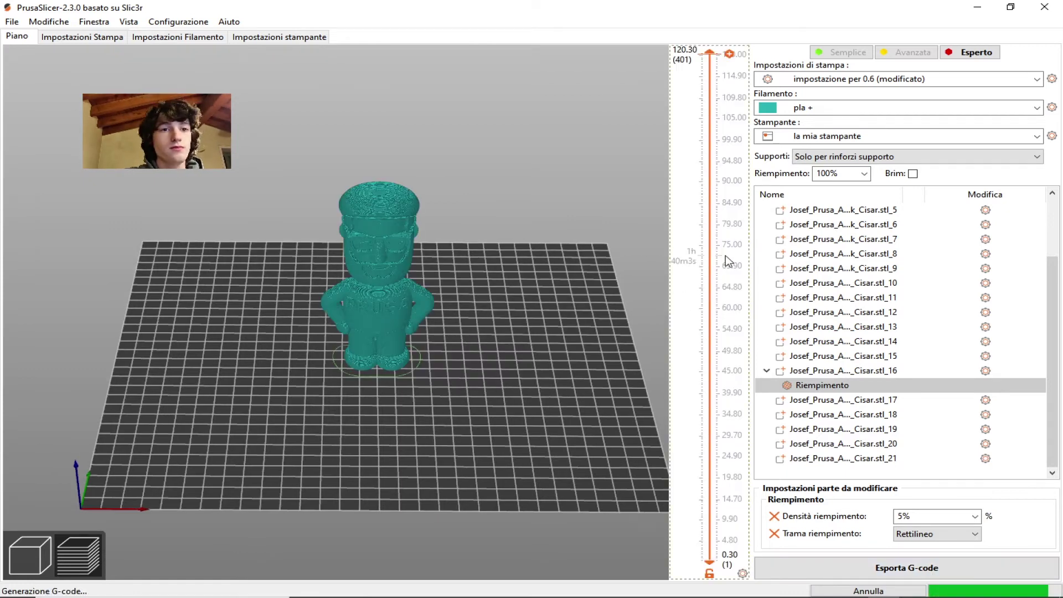
# Scrub the lower layers and orbit the 40.77 m, 4h50m preview, then return to 3D view.
pyautogui.moveTo(709, 53); pyautogui.dragTo(711, 390)
pyautogui.moveTo(564, 357)
pyautogui.mouseDown()
pyautogui.moveTo(567, 340)
pyautogui.moveTo(575, 400)
pyautogui.mouseUp()
pyautogui.moveTo(709, 386)
pyautogui.mouseDown()
pyautogui.moveTo(709, 530)
pyautogui.moveTo(706, 472)
pyautogui.moveTo(689, 442)
pyautogui.moveTo(720, 443)
pyautogui.moveTo(714, 558)
pyautogui.moveTo(676, 327)
pyautogui.moveTo(686, 443)
pyautogui.moveTo(691, 458)
pyautogui.moveTo(671, 296)
pyautogui.moveTo(679, 193)
pyautogui.mouseUp()
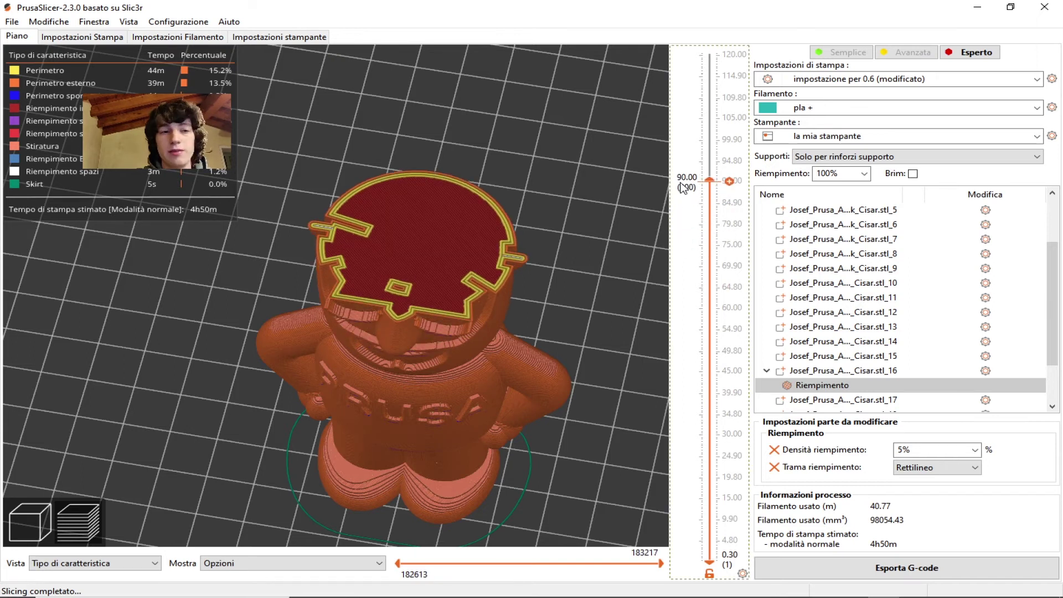
pyautogui.scroll(2, 724, 189)
pyautogui.scroll(2, 723, 190)
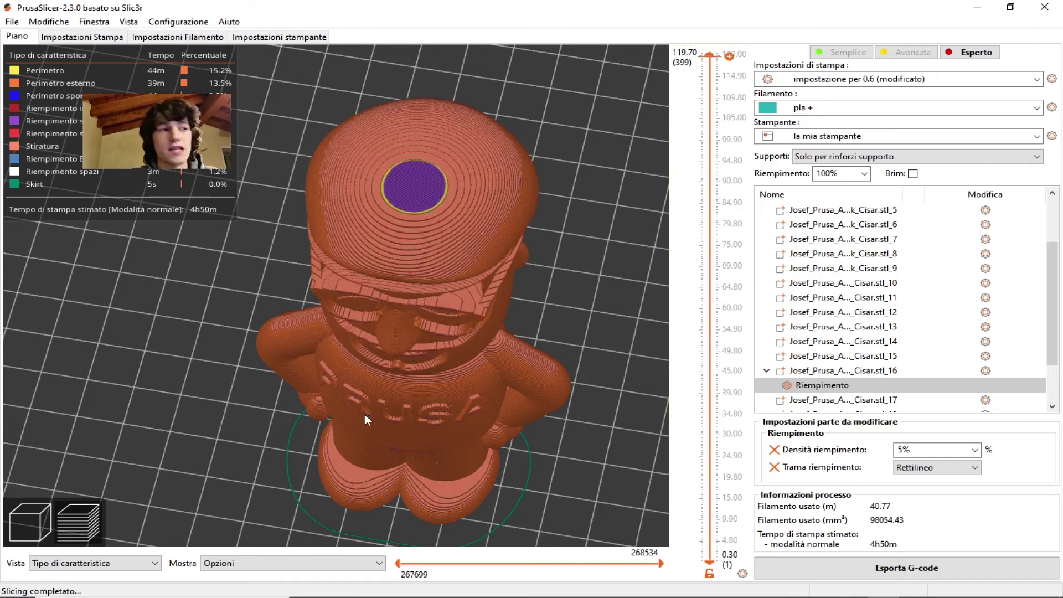
pyautogui.click(32, 521)
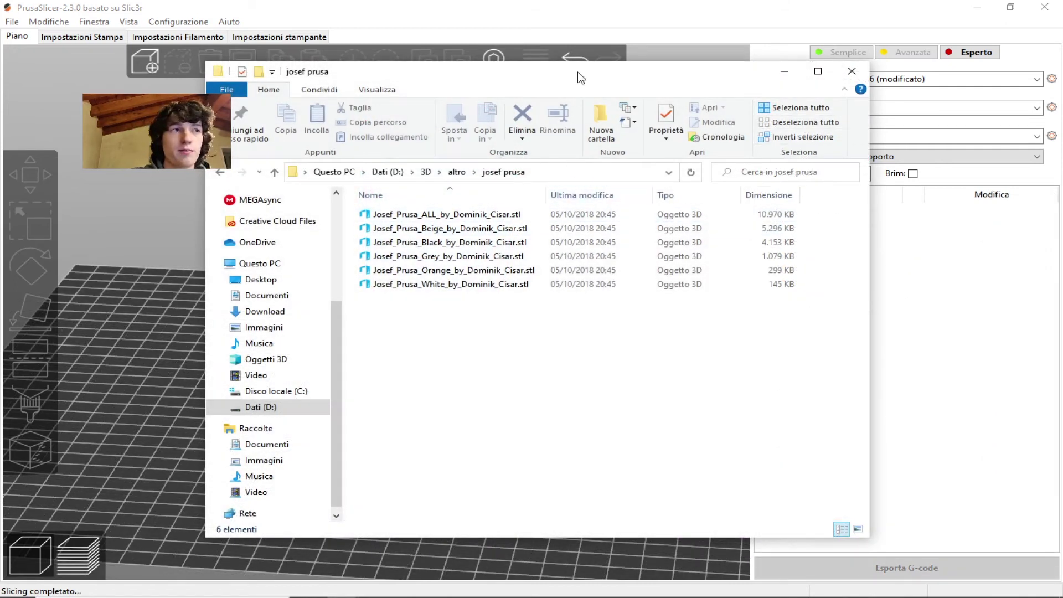
# Drag the Beige figurine STL from the josef prusa folder onto the PrusaSlicer bed.
pyautogui.moveTo(464, 80); pyautogui.dragTo(705, 82)
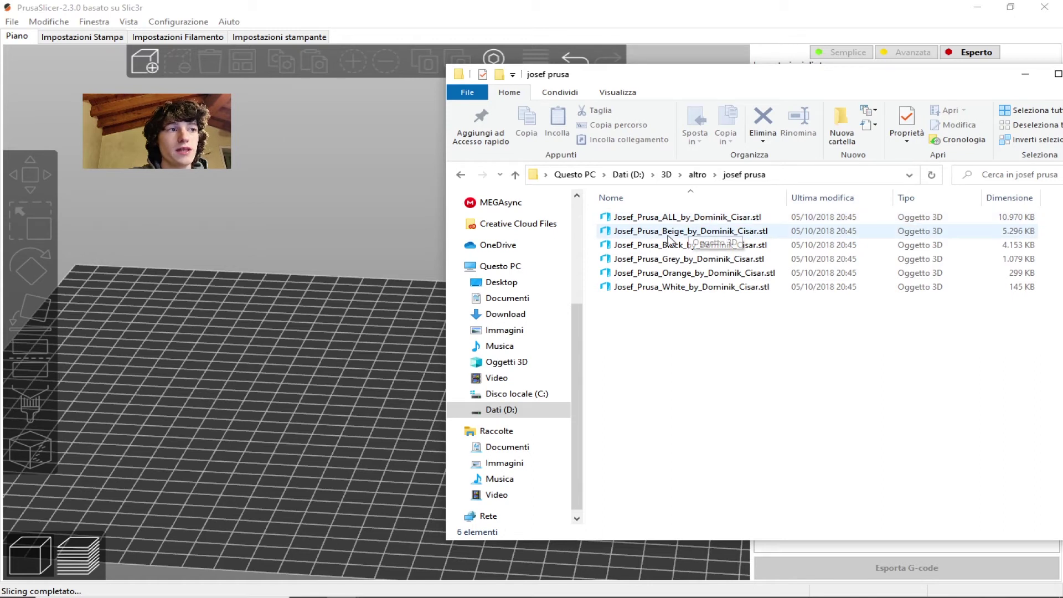
pyautogui.moveTo(733, 339); pyautogui.dragTo(605, 233)
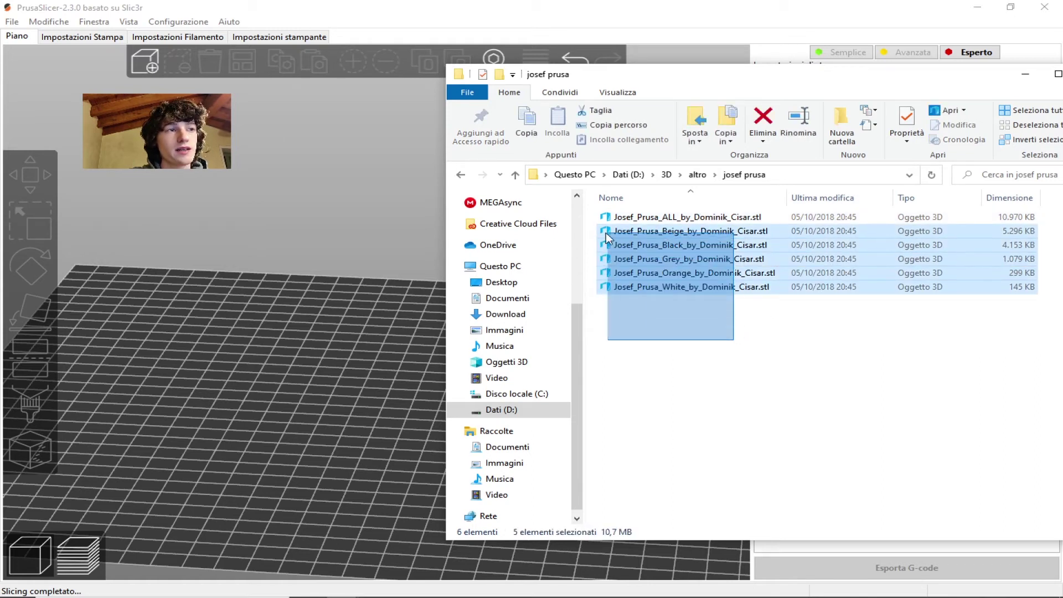
pyautogui.moveTo(619, 236); pyautogui.dragTo(723, 325)
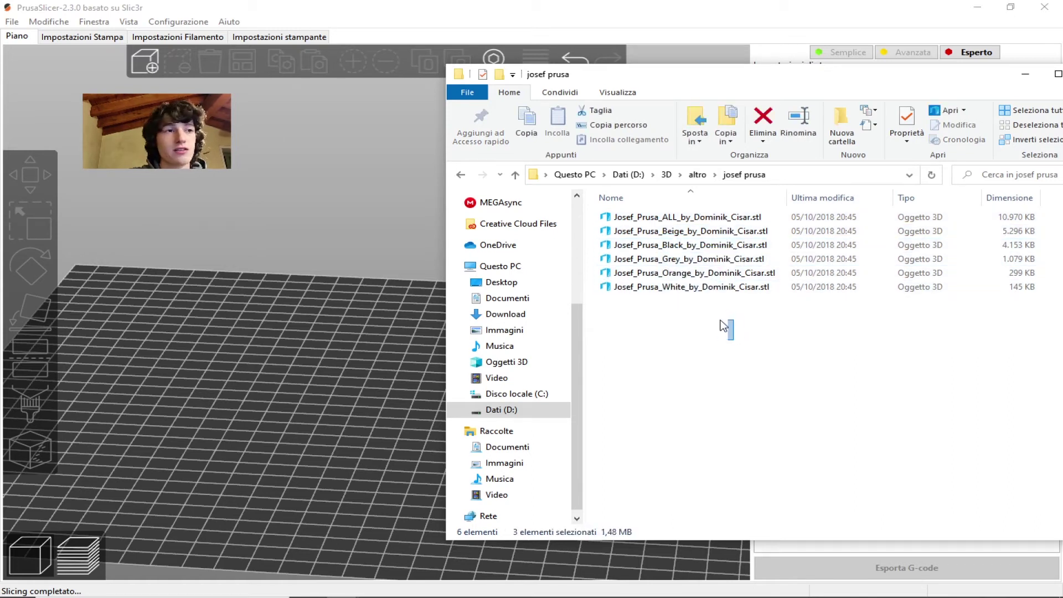
pyautogui.click(646, 235)
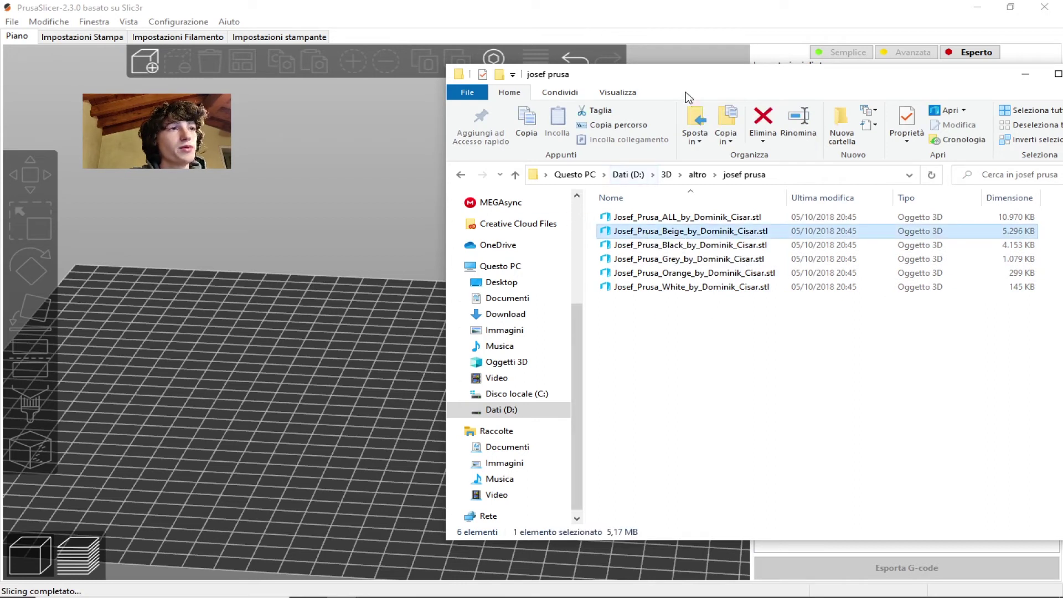
pyautogui.moveTo(688, 97); pyautogui.dragTo(493, 75)
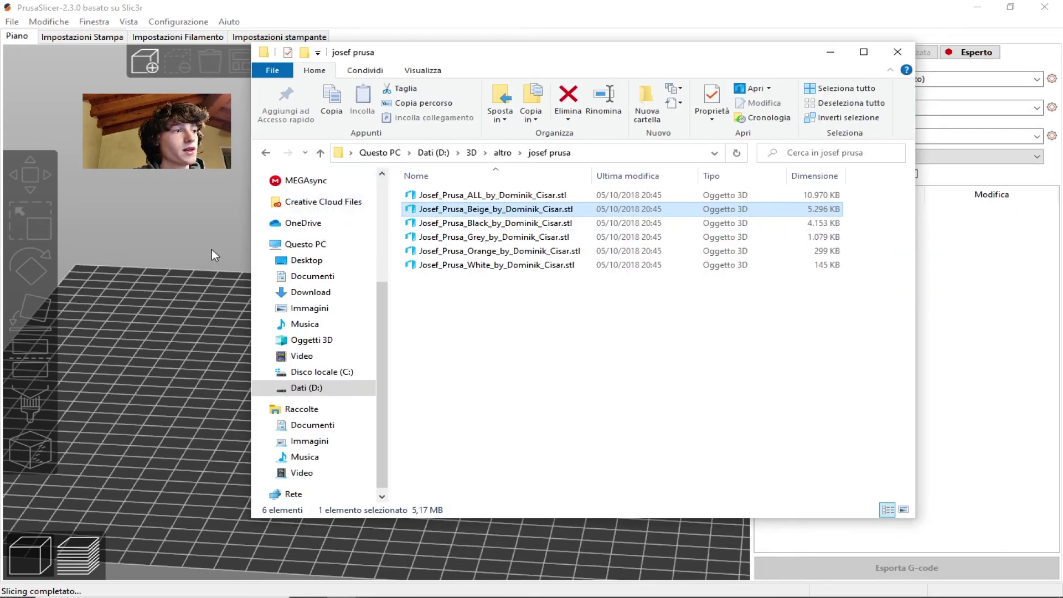
pyautogui.moveTo(495, 209); pyautogui.dragTo(125, 301)
pyautogui.moveTo(619, 321)
pyautogui.mouseDown()
pyautogui.moveTo(606, 303)
pyautogui.moveTo(414, 266)
pyautogui.mouseUp()
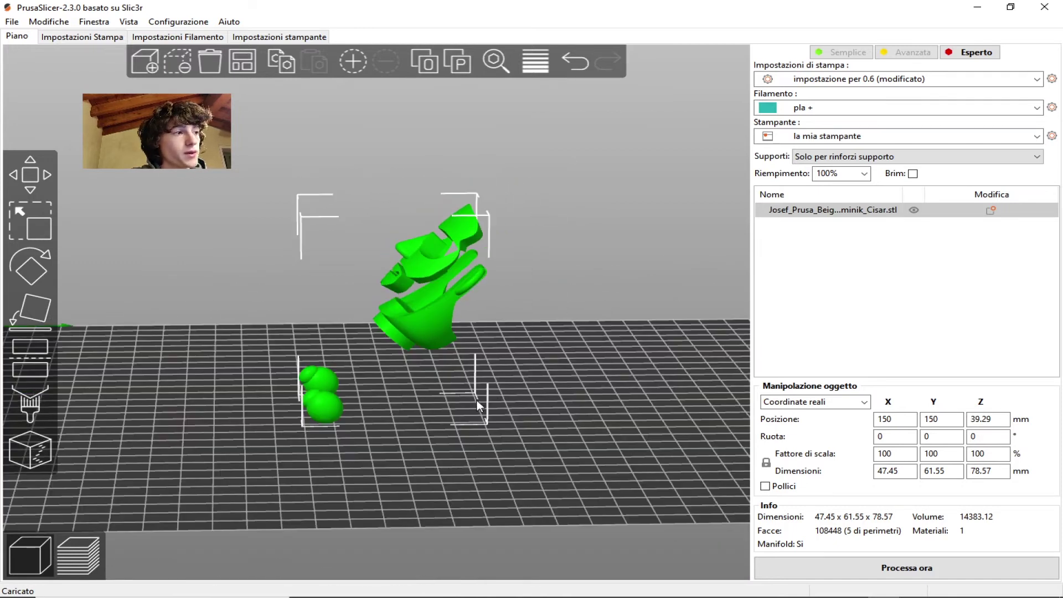
# Load the Black, Grey, Orange and White STLs into the Beige object via Aggiungi parte > Carica.
pyautogui.moveTo(479, 405); pyautogui.dragTo(577, 237)
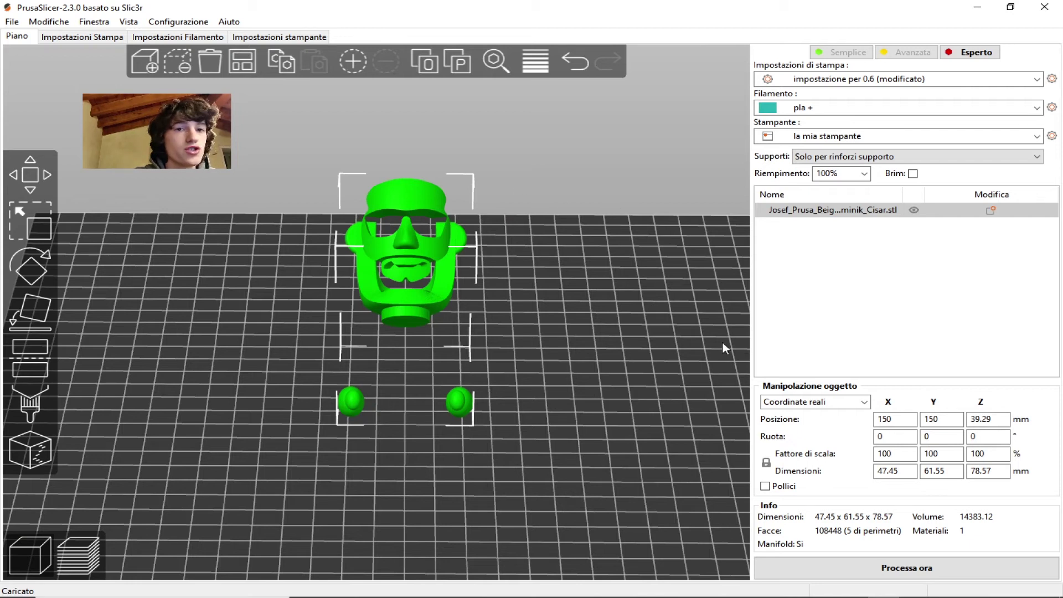
pyautogui.click(993, 216)
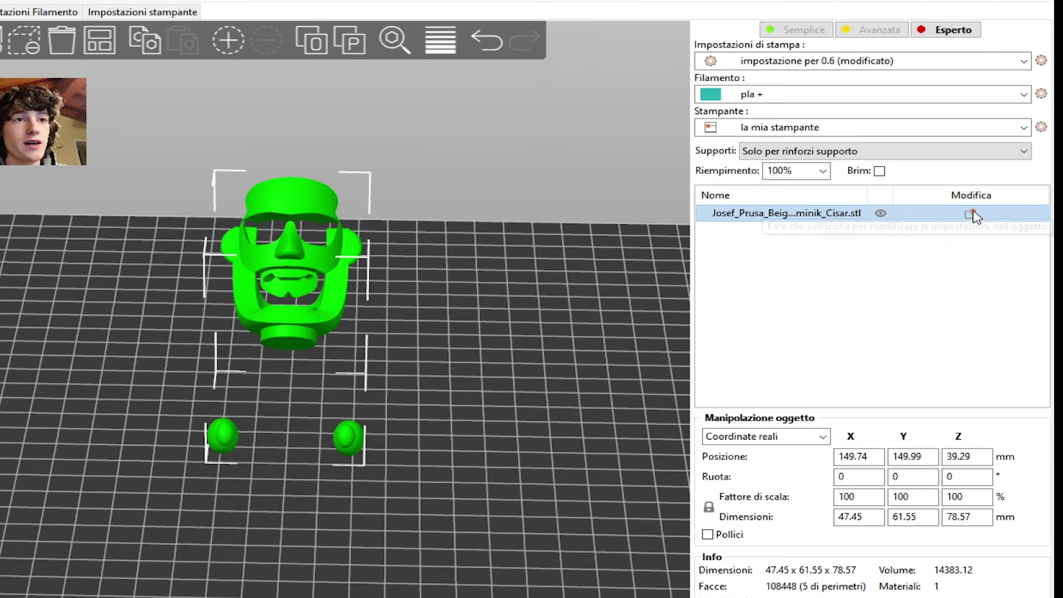
pyautogui.rightClick(974, 215)
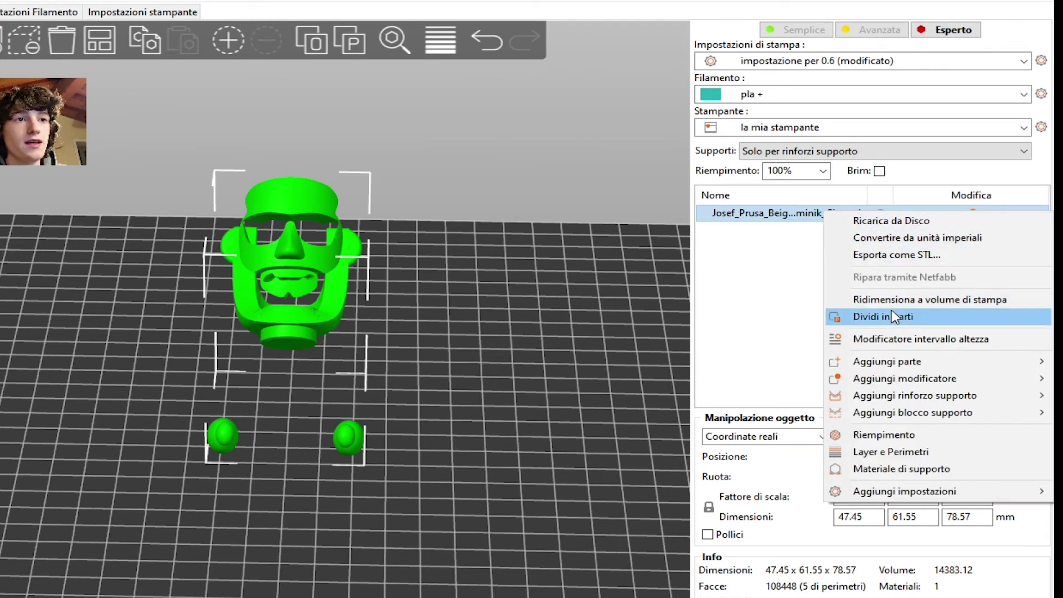
pyautogui.moveTo(887, 361)
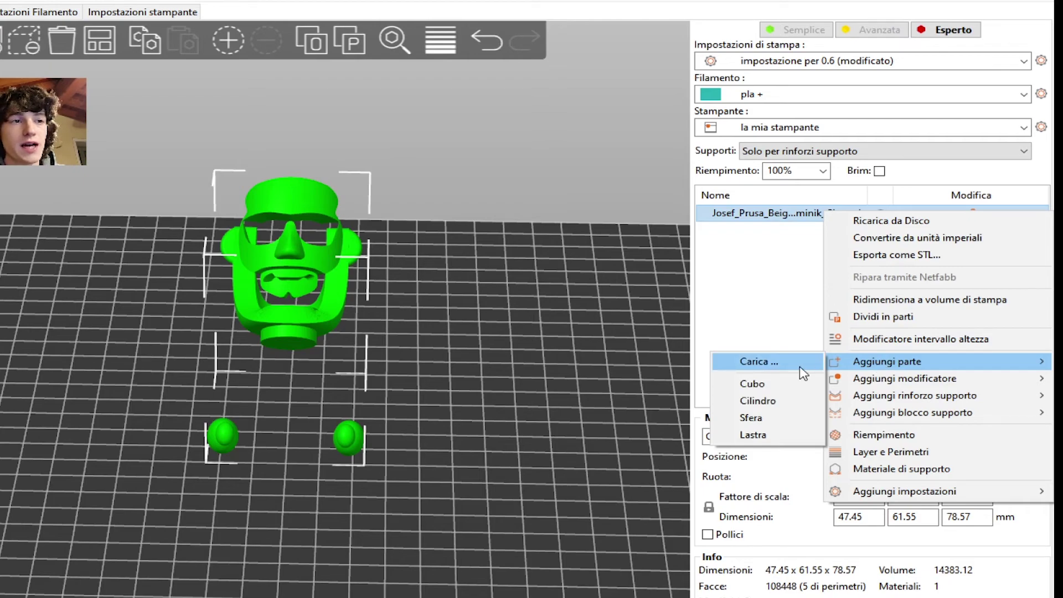
pyautogui.click(803, 364)
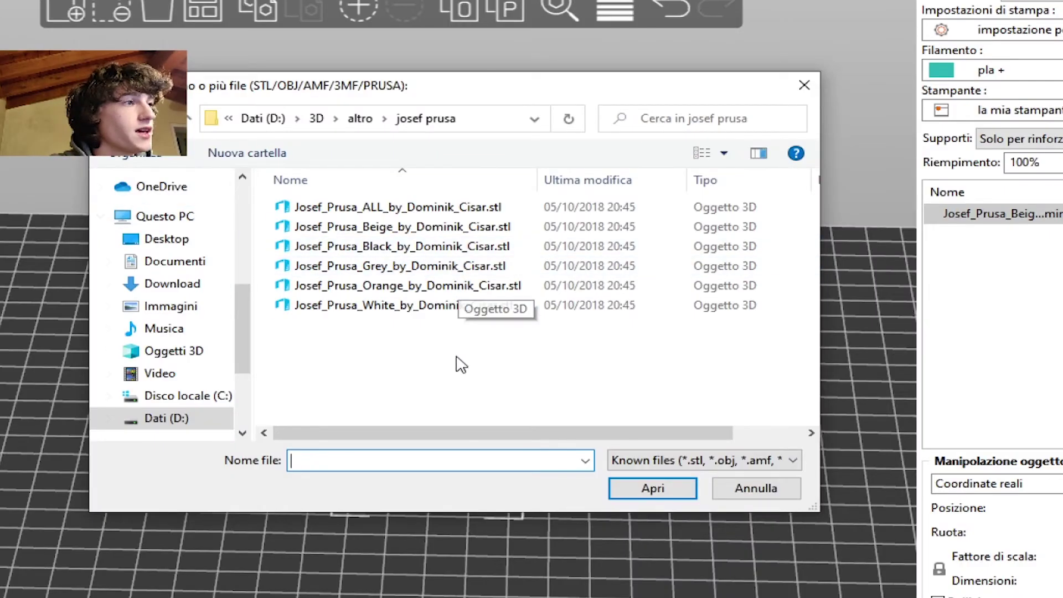
pyautogui.moveTo(432, 372)
pyautogui.mouseDown()
pyautogui.moveTo(314, 251)
pyautogui.moveTo(289, 245)
pyautogui.moveTo(368, 230)
pyautogui.moveTo(295, 229)
pyautogui.moveTo(311, 230)
pyautogui.moveTo(300, 225)
pyautogui.moveTo(304, 206)
pyautogui.moveTo(293, 247)
pyautogui.mouseUp()
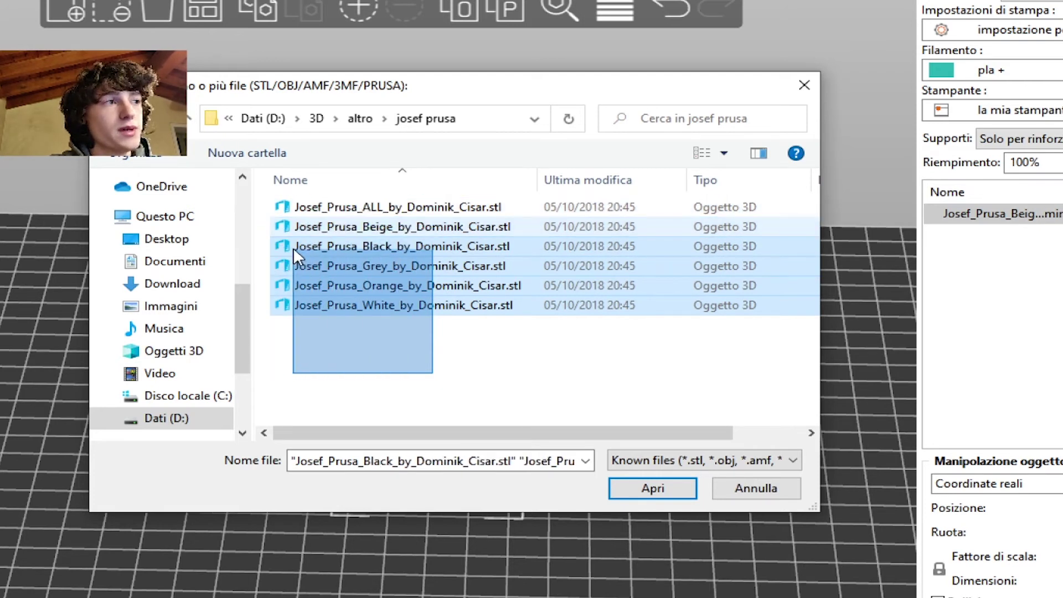
pyautogui.click(653, 487)
pyautogui.moveTo(578, 305)
pyautogui.mouseDown()
pyautogui.moveTo(264, 294)
pyautogui.moveTo(347, 320)
pyautogui.mouseUp()
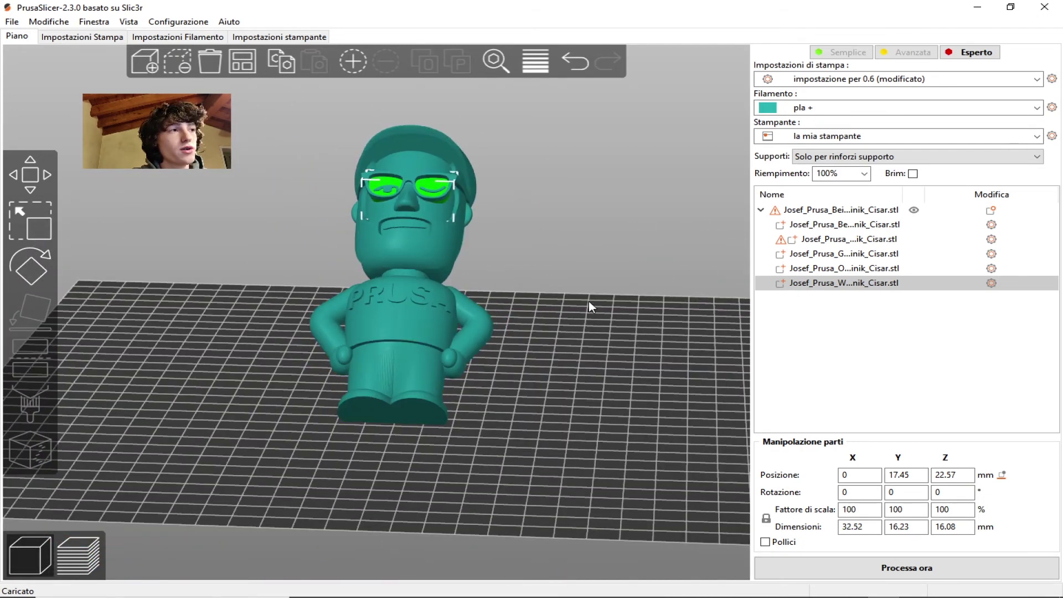
# Deselect the glasses part and show the figurine isometrically with its parts list expanded.
pyautogui.click(510, 313)
pyautogui.moveTo(594, 326)
pyautogui.mouseDown()
pyautogui.moveTo(521, 318)
pyautogui.moveTo(500, 289)
pyautogui.moveTo(593, 299)
pyautogui.moveTo(591, 339)
pyautogui.moveTo(676, 279)
pyautogui.mouseUp()
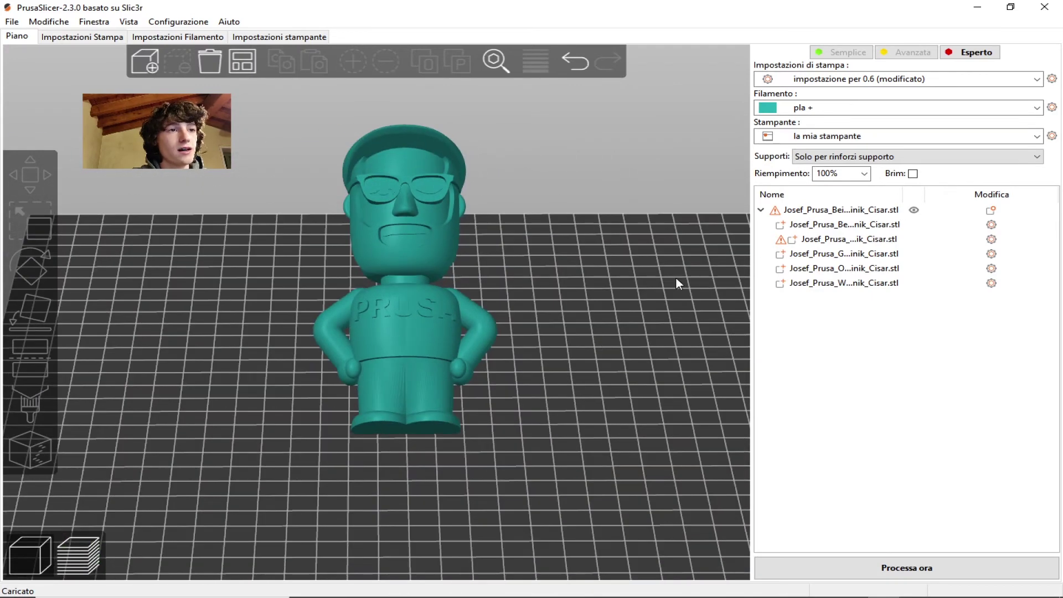
pyautogui.click(762, 210)
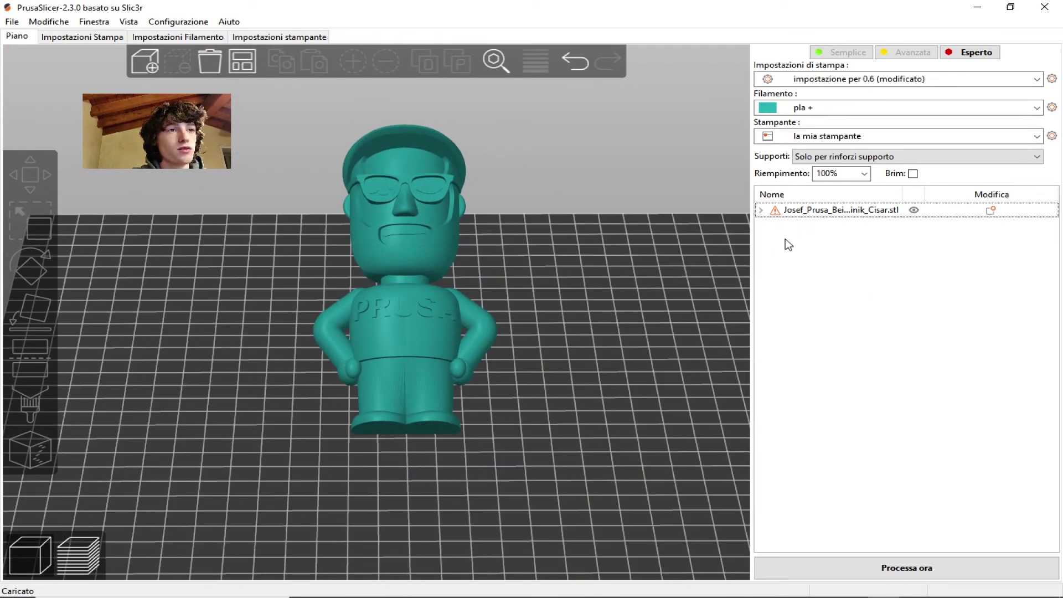
pyautogui.click(761, 210)
pyautogui.press('0')
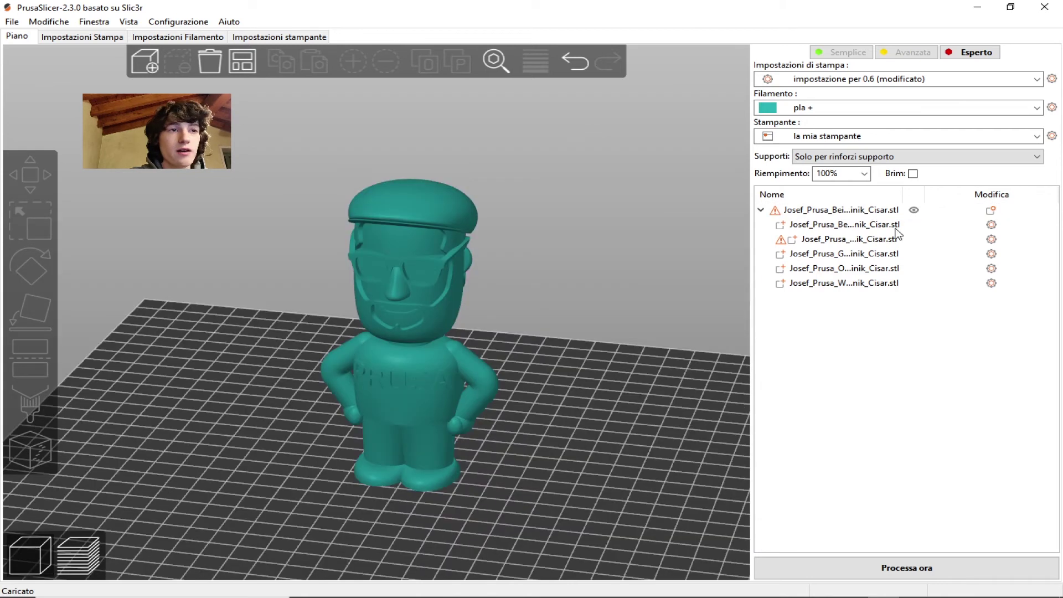
# Highlight the Beige, Black, Grey, White and Orange parts in turn, then clear the selection.
pyautogui.click(846, 229)
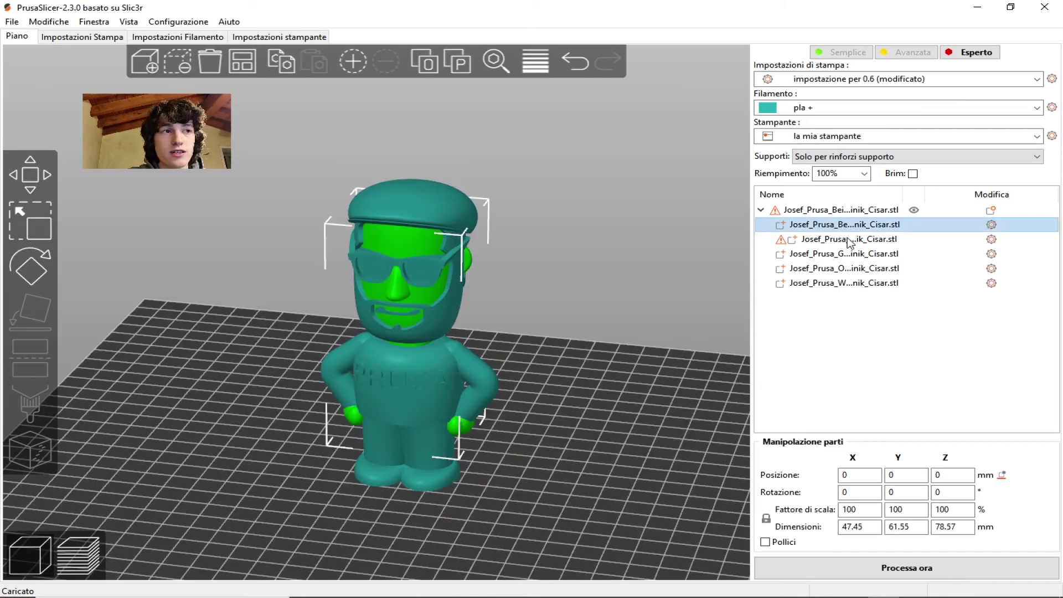
pyautogui.click(848, 242)
pyautogui.click(838, 256)
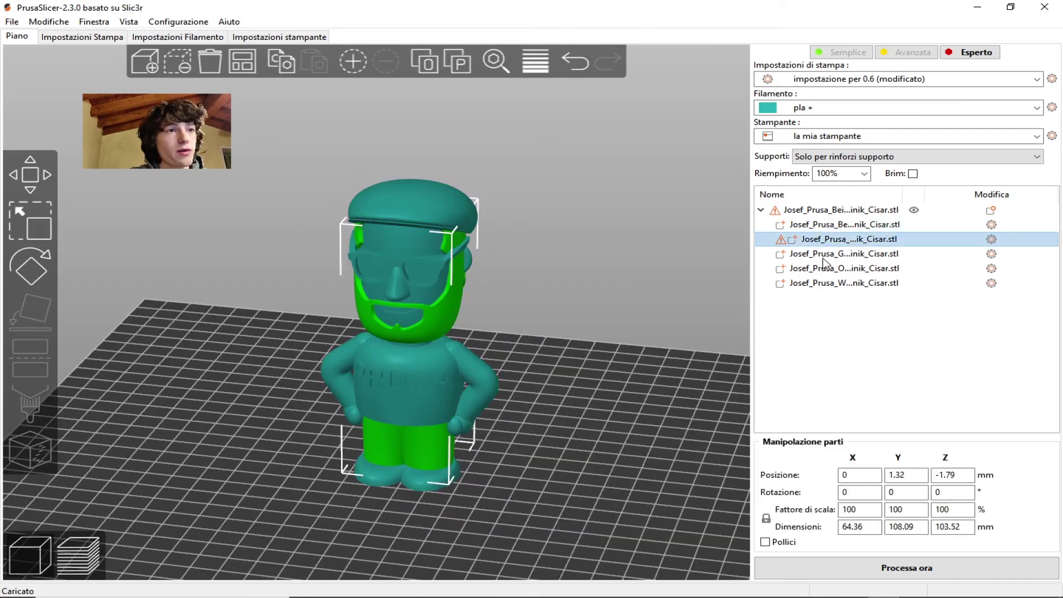
pyautogui.click(827, 271)
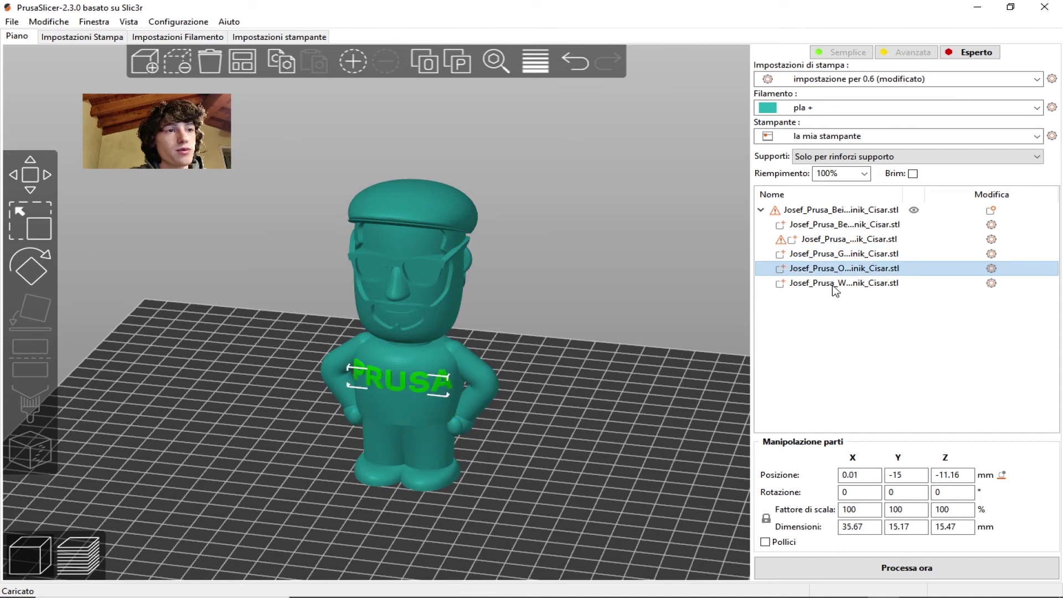
pyautogui.click(811, 227)
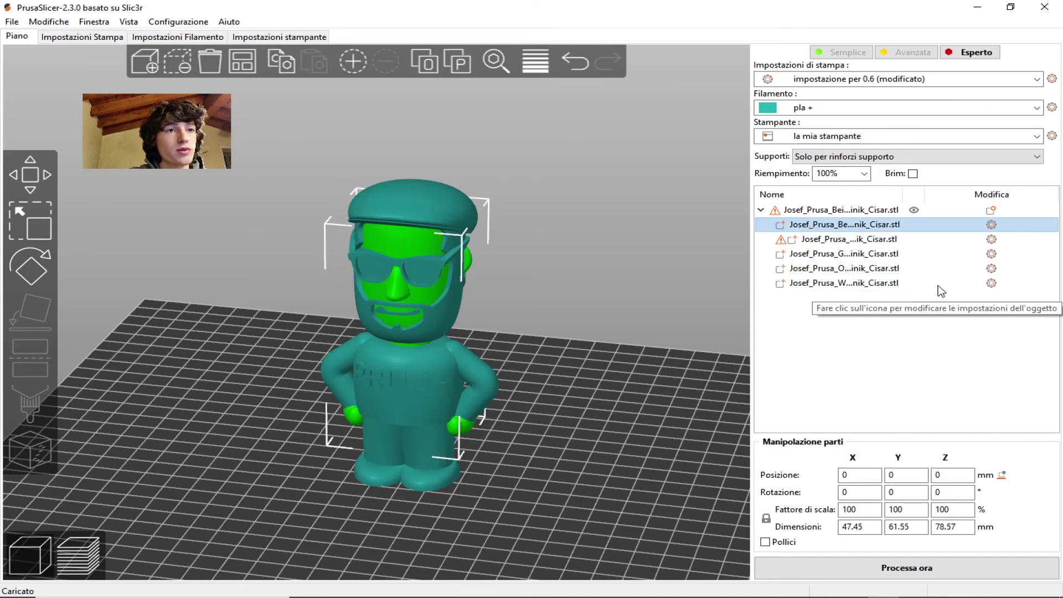
pyautogui.click(868, 240)
pyautogui.click(855, 268)
pyautogui.click(524, 322)
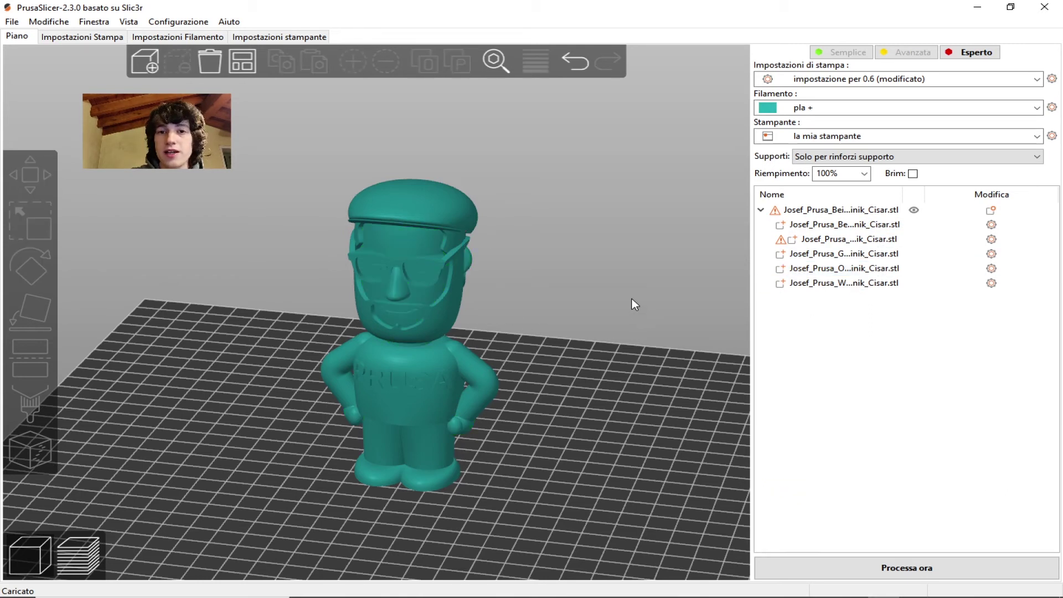
# Check the mesh error warning and its flagged part, then deselect before slicing.
pyautogui.scroll(2, 620, 268)
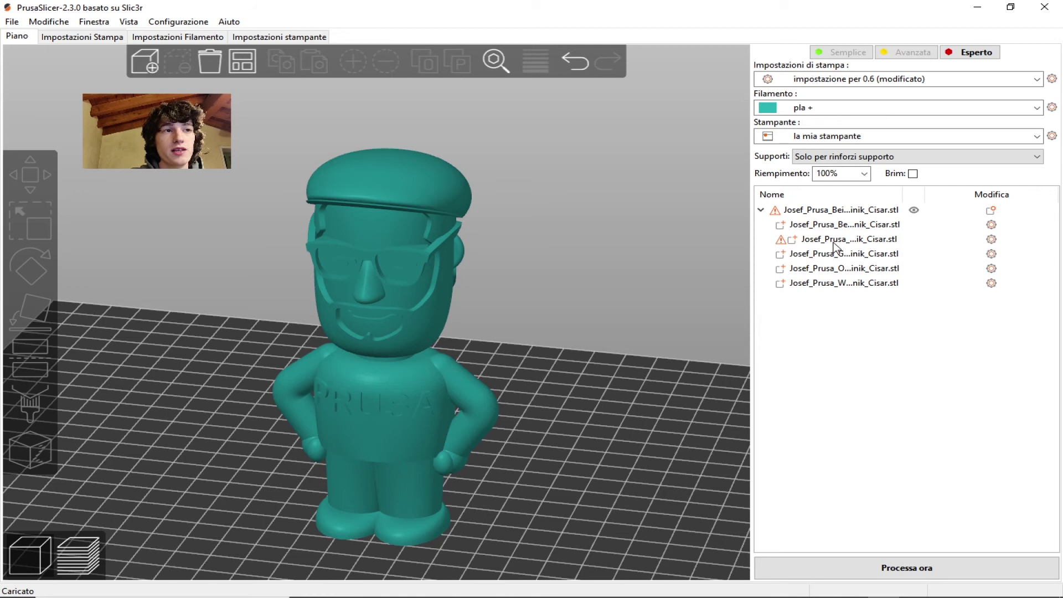
pyautogui.click(776, 212)
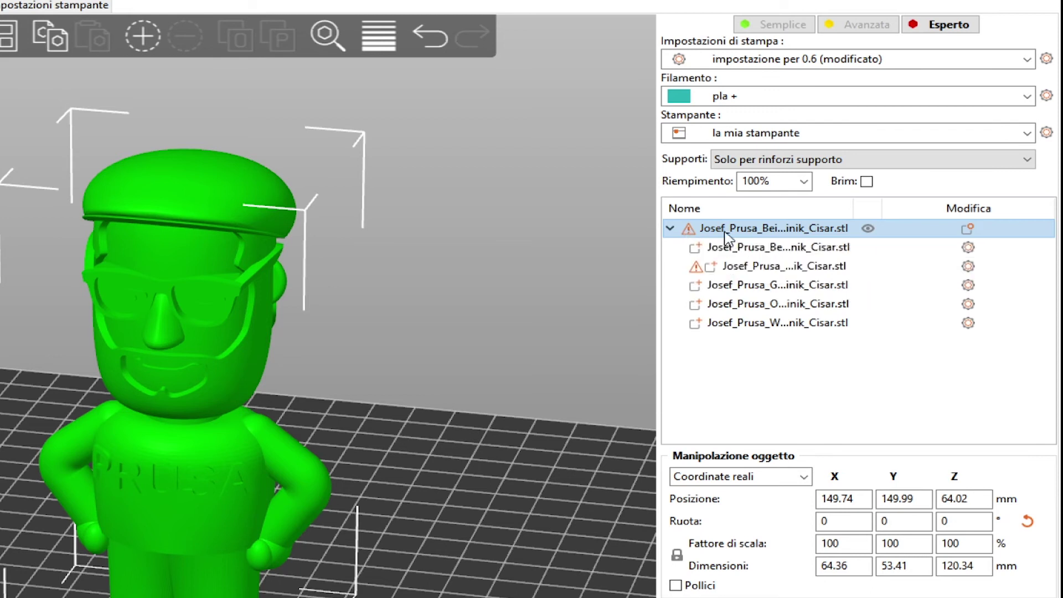
pyautogui.moveTo(774, 210)
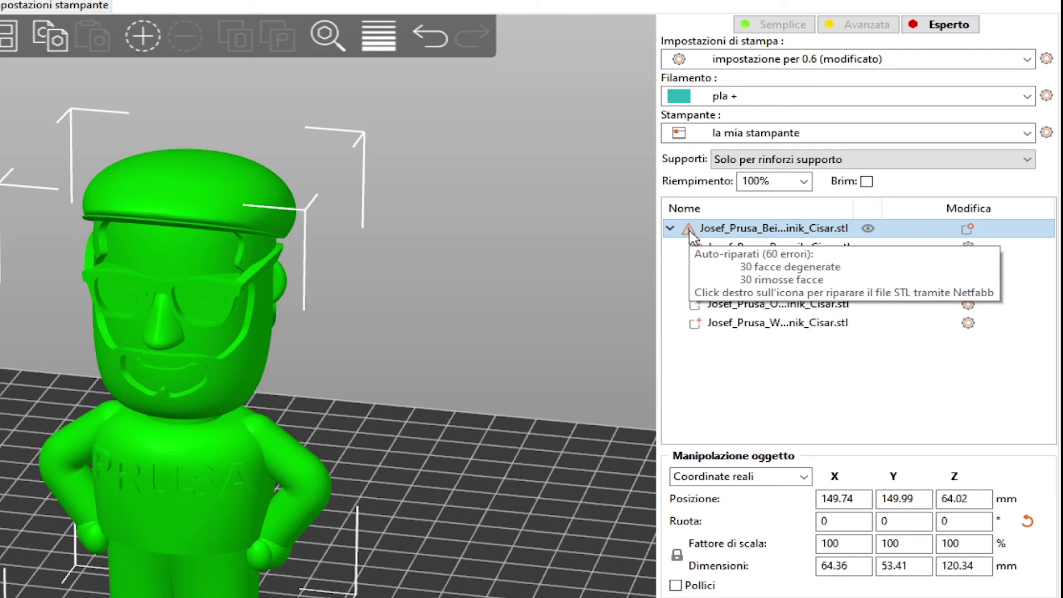
pyautogui.click(461, 441)
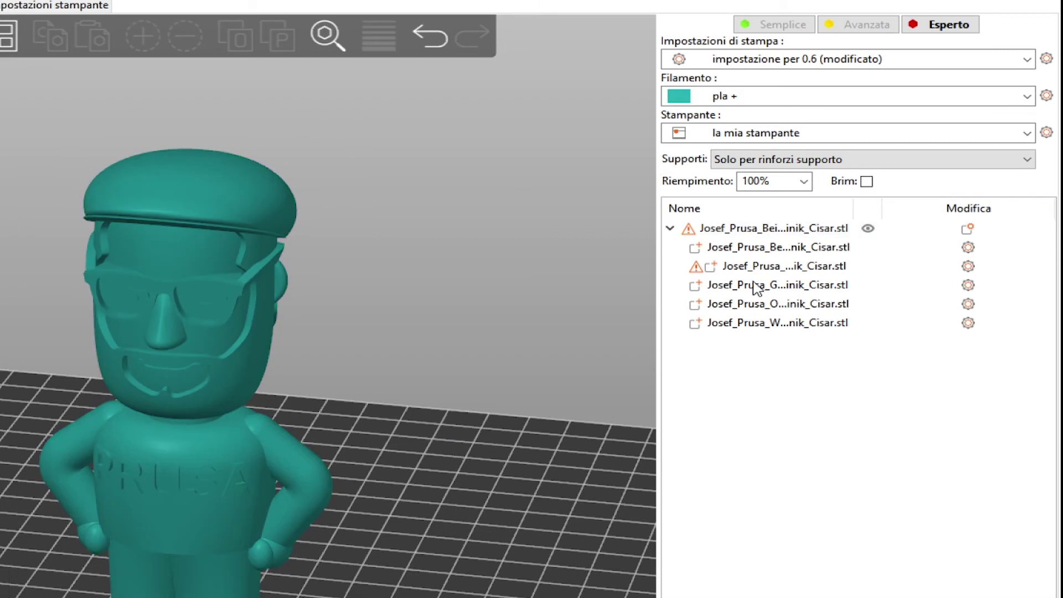
pyautogui.click(755, 276)
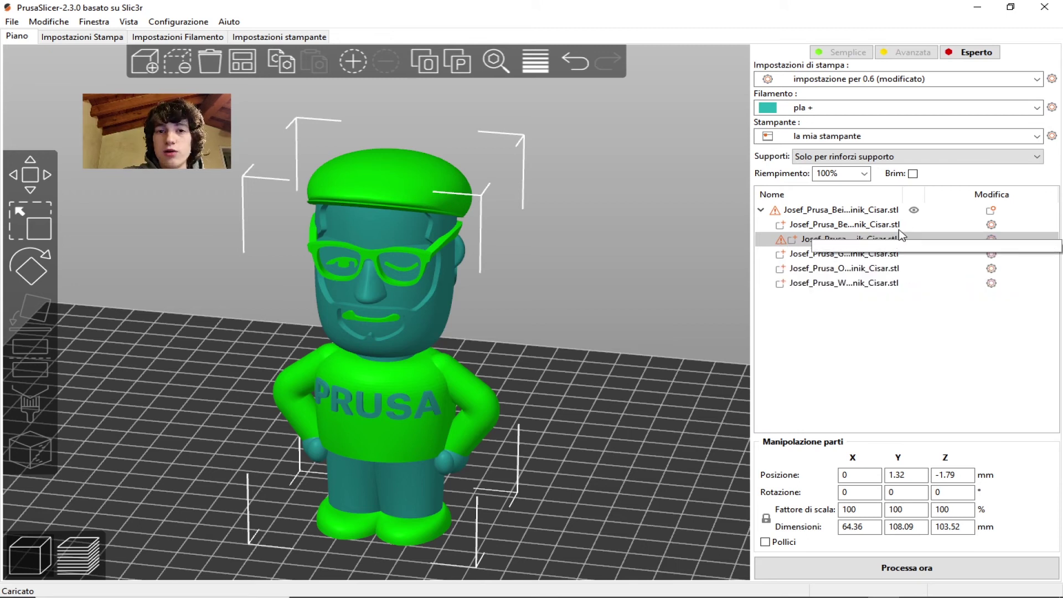
pyautogui.scroll(-1, 488, 304)
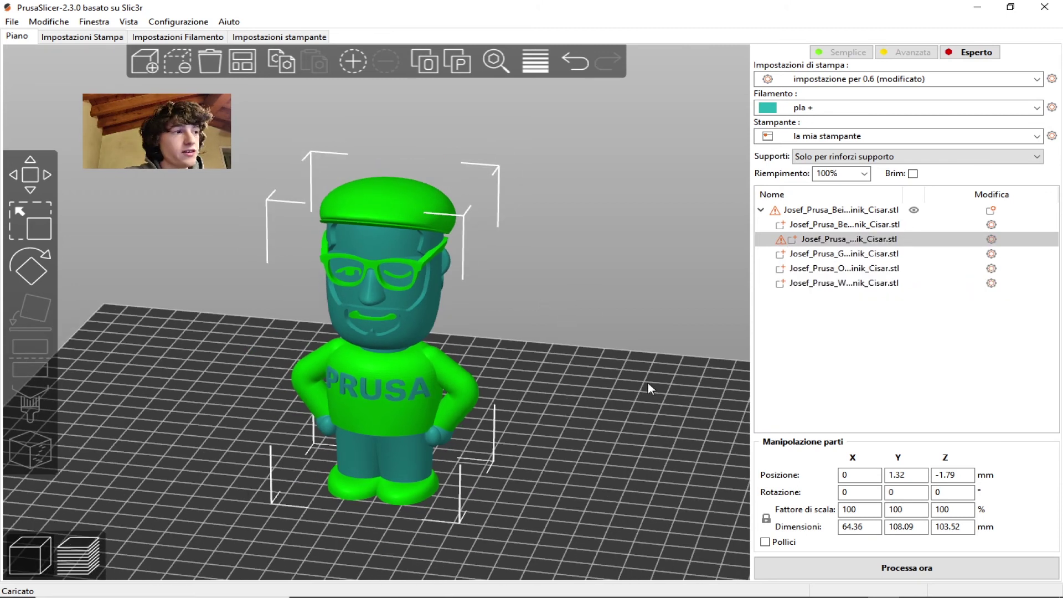
pyautogui.click(725, 445)
# Slice the figurine (5h14m, 49.07 m filament), then select the flagged part in 3D view.
pyautogui.click(960, 570)
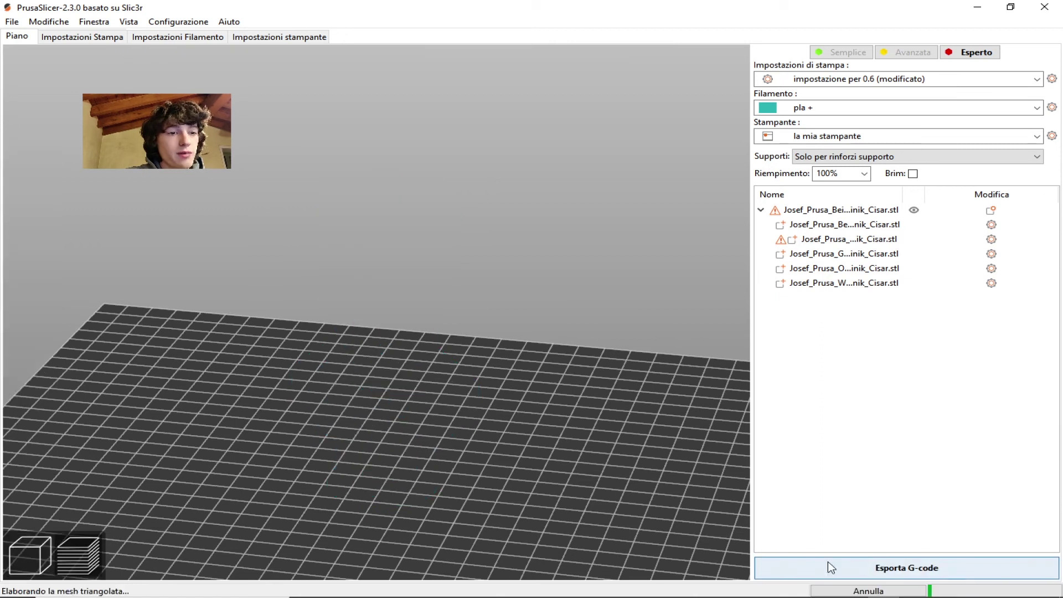
pyautogui.scroll(2, 321, 288)
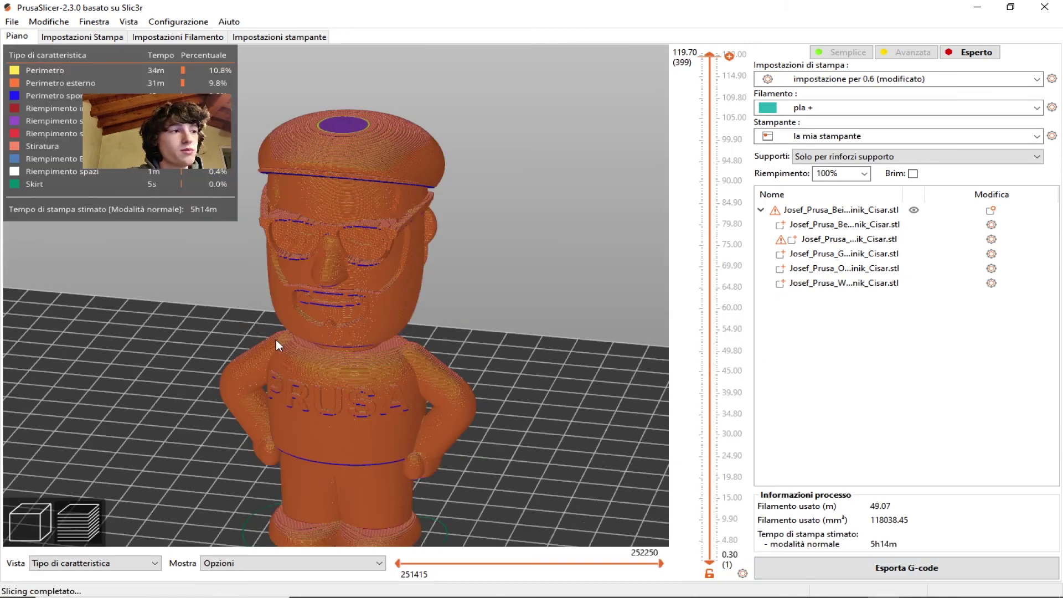
pyautogui.click(26, 513)
pyautogui.click(838, 240)
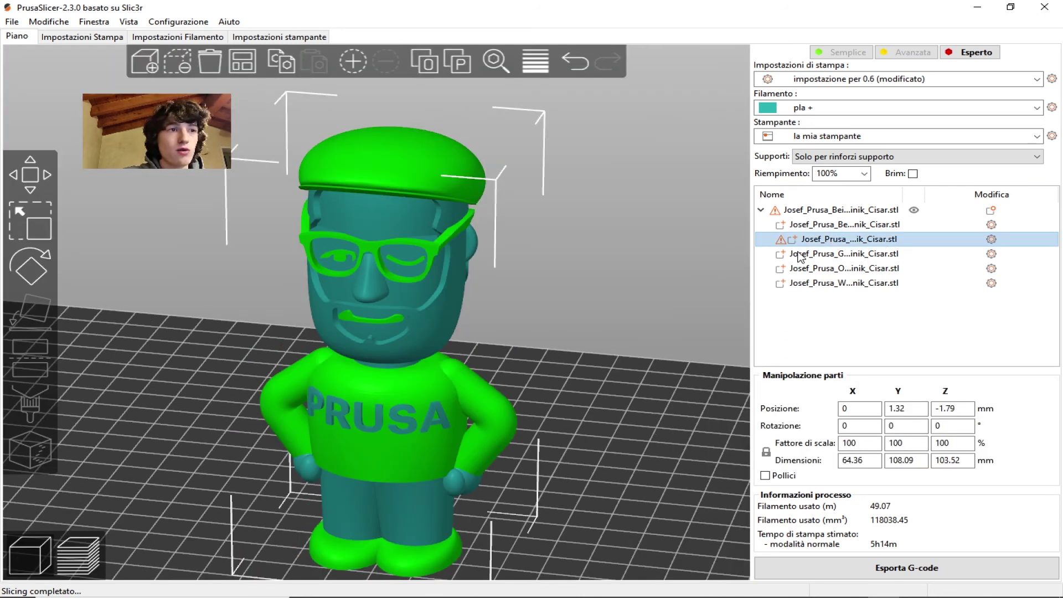
pyautogui.scroll(-3, 619, 340)
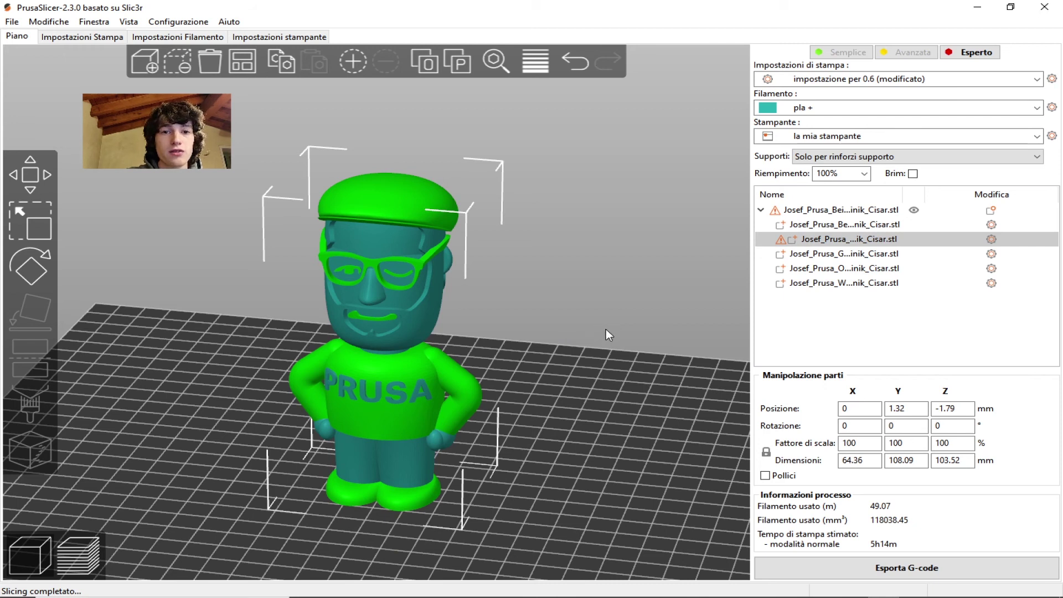
# Repair the flagged Black part with Ripara tramite Netfabb, then review the Grey part.
pyautogui.rightClick(781, 241)
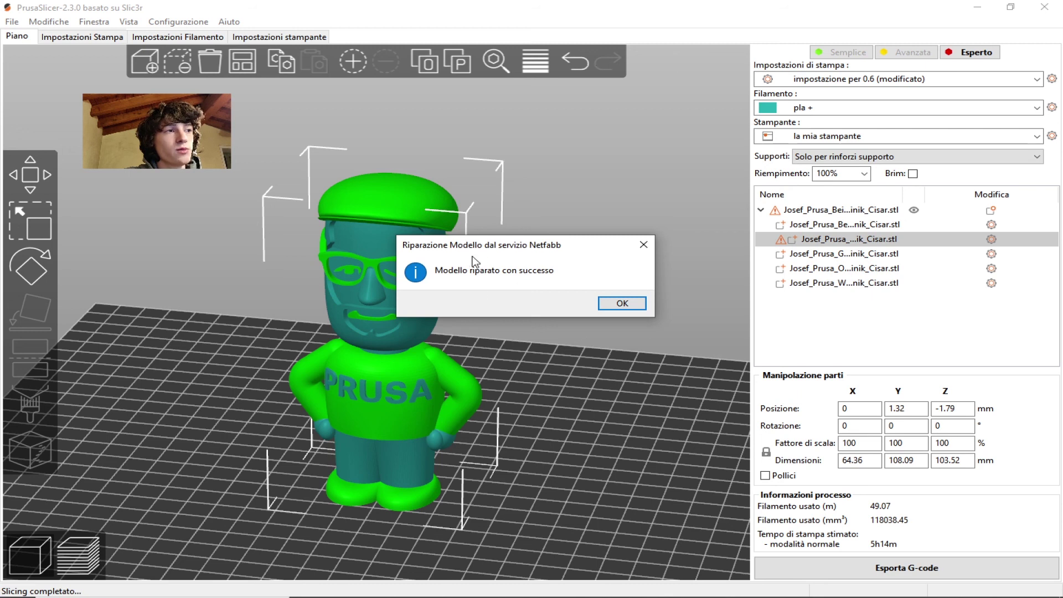
pyautogui.click(619, 304)
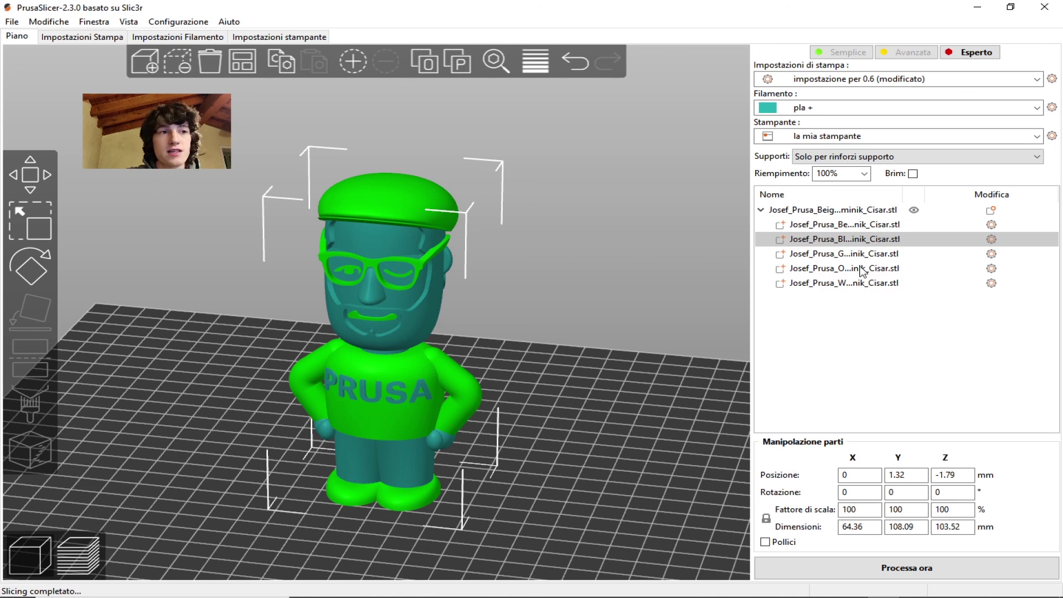
pyautogui.click(863, 269)
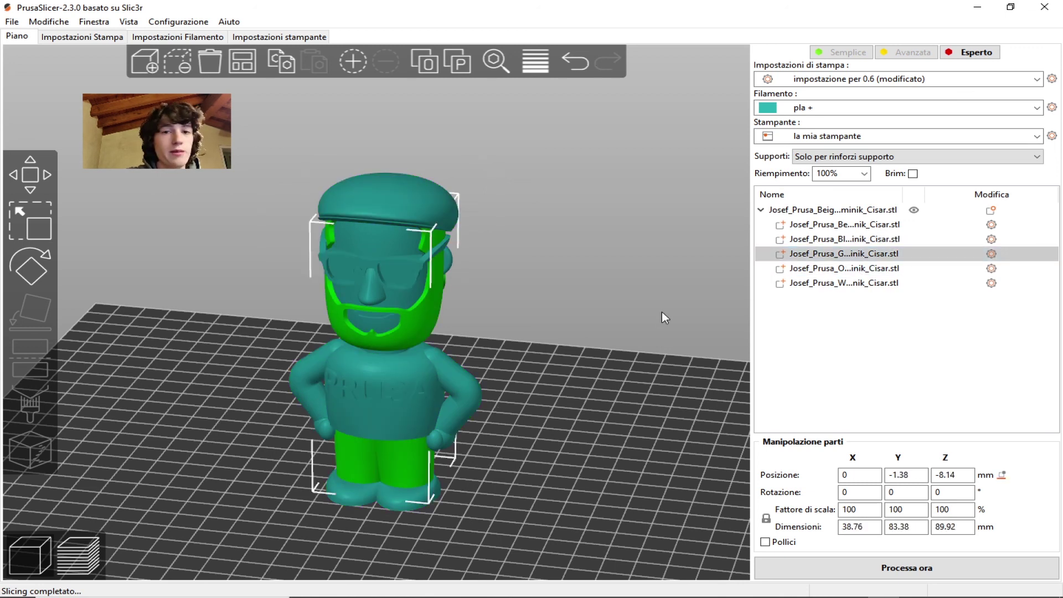
pyautogui.click(702, 302)
pyautogui.moveTo(524, 324)
pyautogui.mouseDown()
pyautogui.moveTo(554, 324)
pyautogui.moveTo(527, 315)
pyautogui.mouseUp()
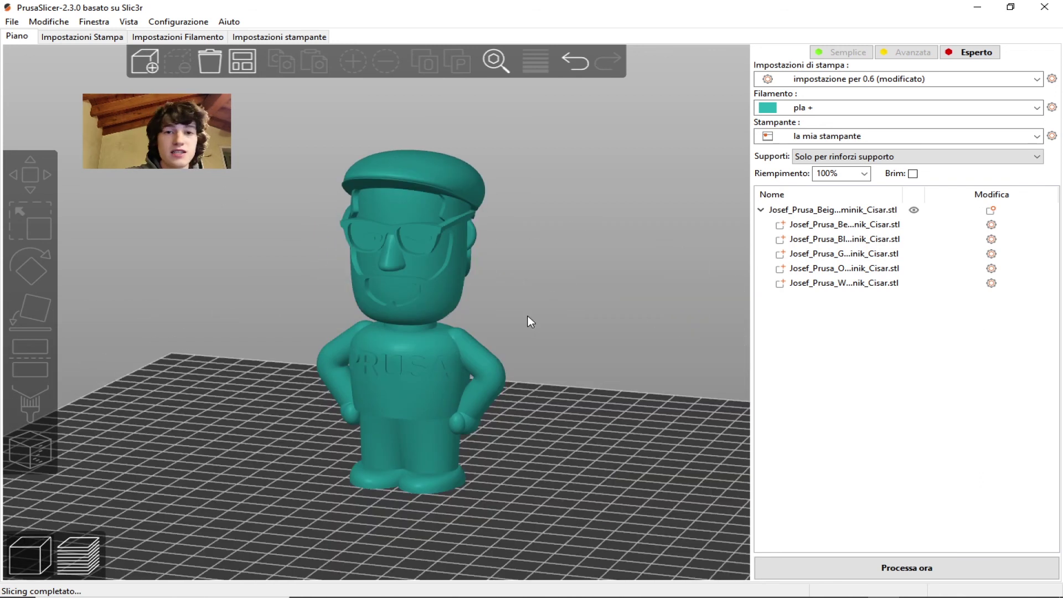